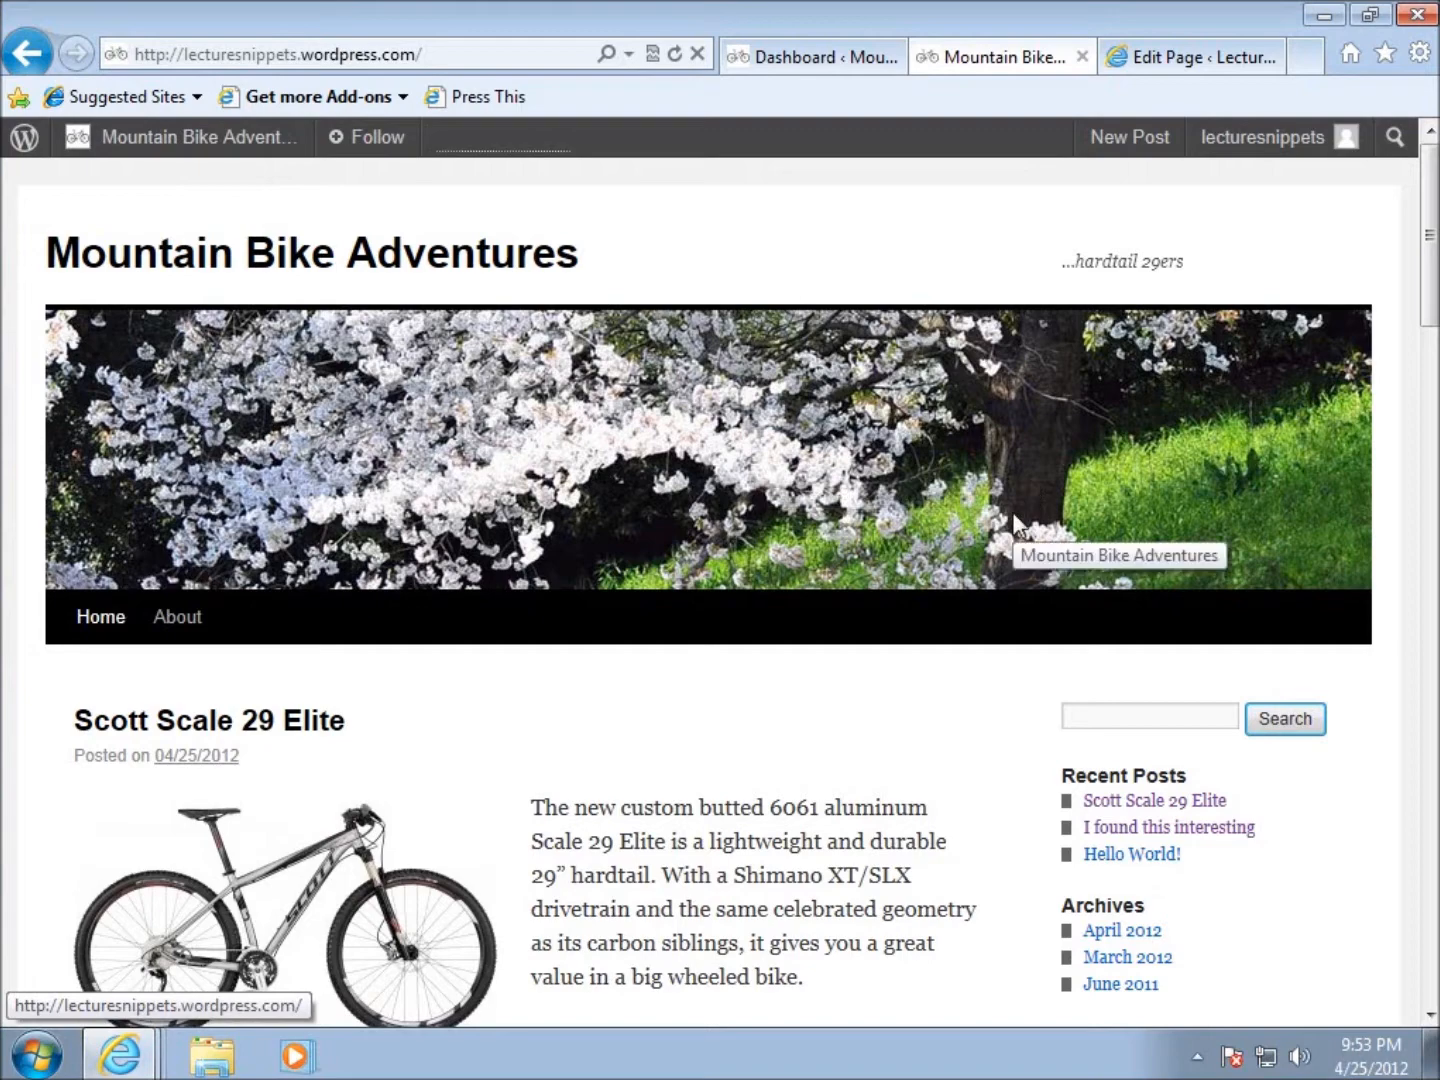
Examine the blog's home page from header to footer, including its posts, sidebar links and navigation bar
{"action": "scroll", "coordinate": [483, 625], "scroll_direction": "down", "scroll_amount": 2}
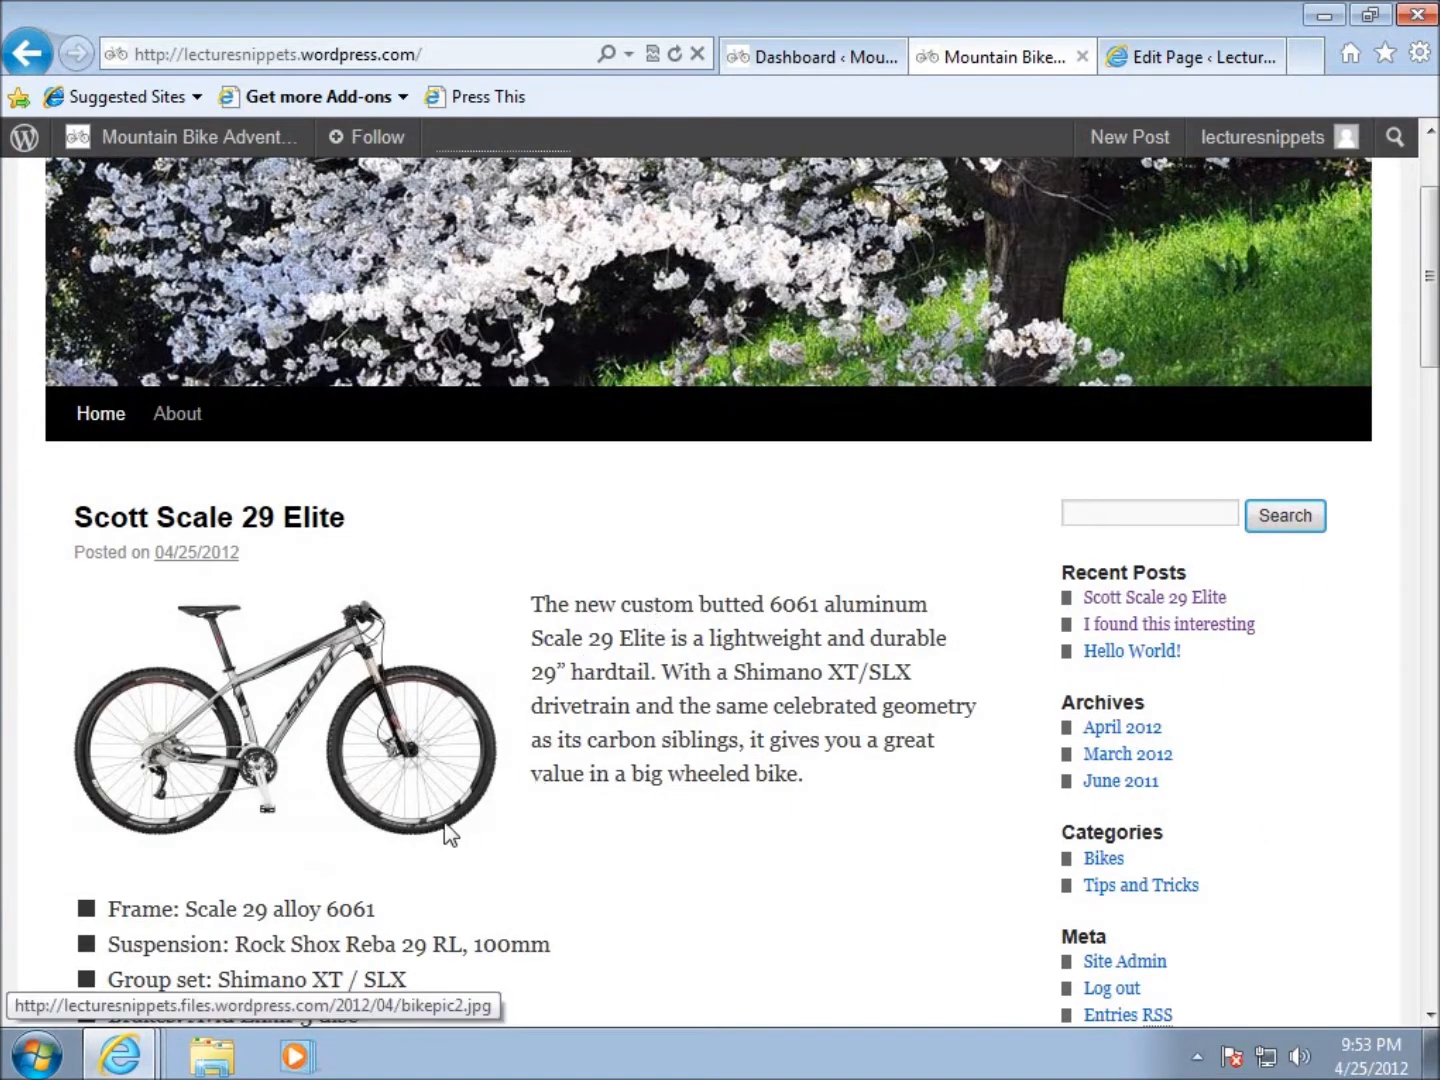
{"action": "scroll", "coordinate": [695, 580], "scroll_direction": "down", "scroll_amount": 2}
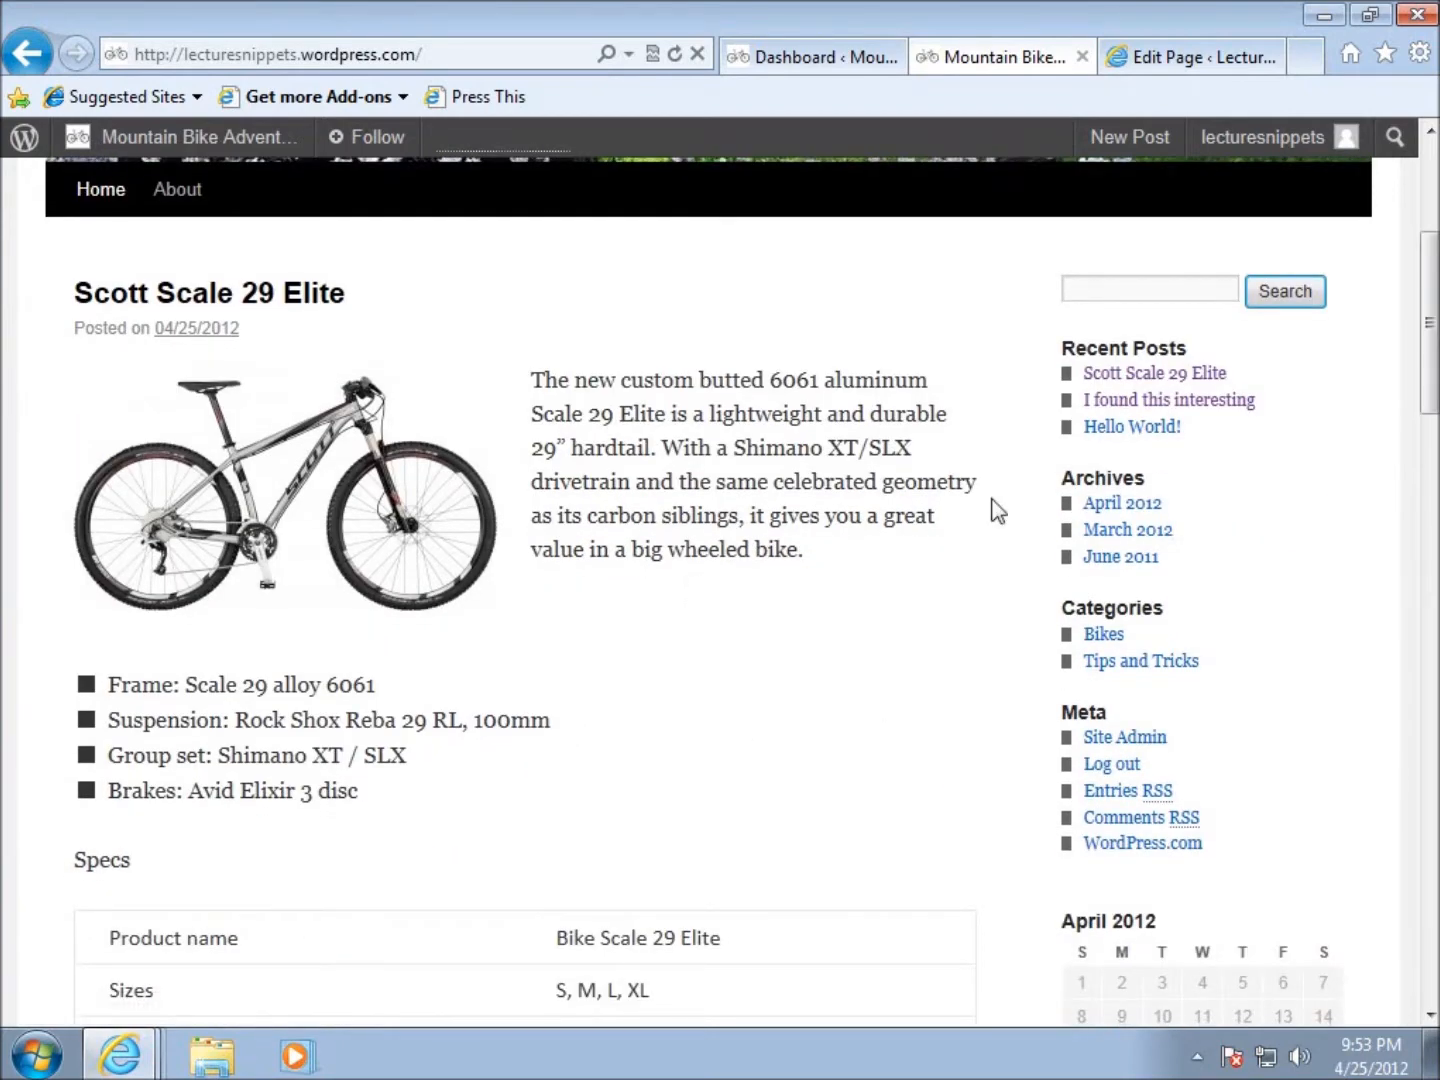
{"action": "left_click_drag", "start_coordinate": [1428, 392], "coordinate": [1428, 976]}
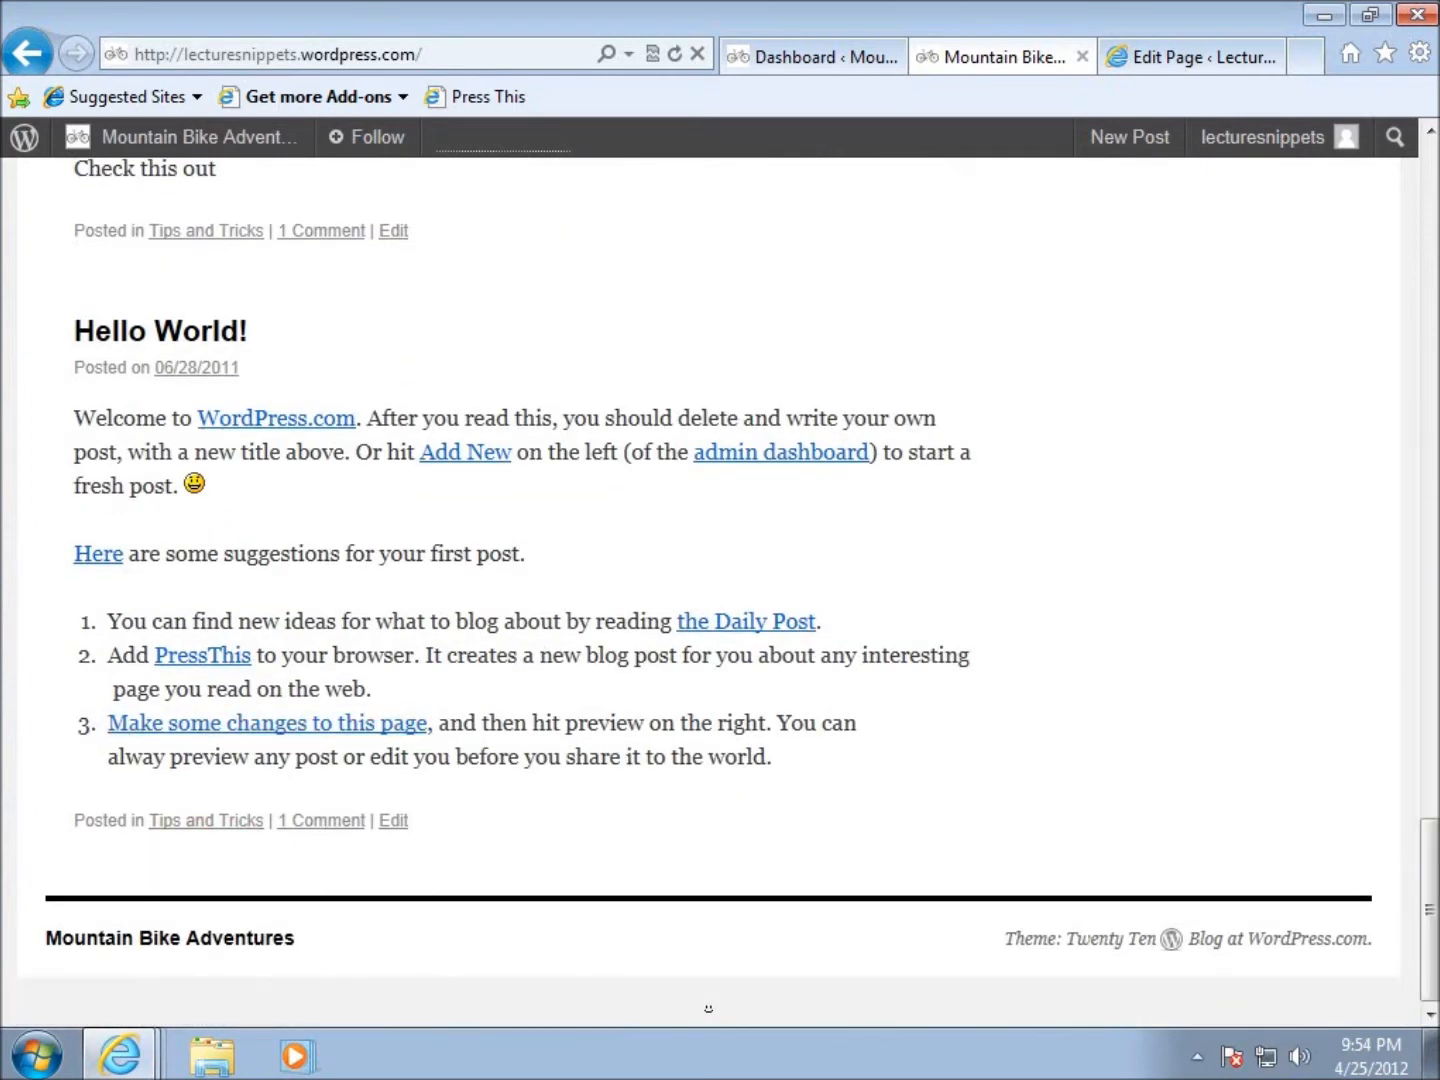
{"action": "left_click_drag", "start_coordinate": [1429, 972], "coordinate": [1314, 300]}
{"action": "left_click", "coordinate": [1430, 326]}
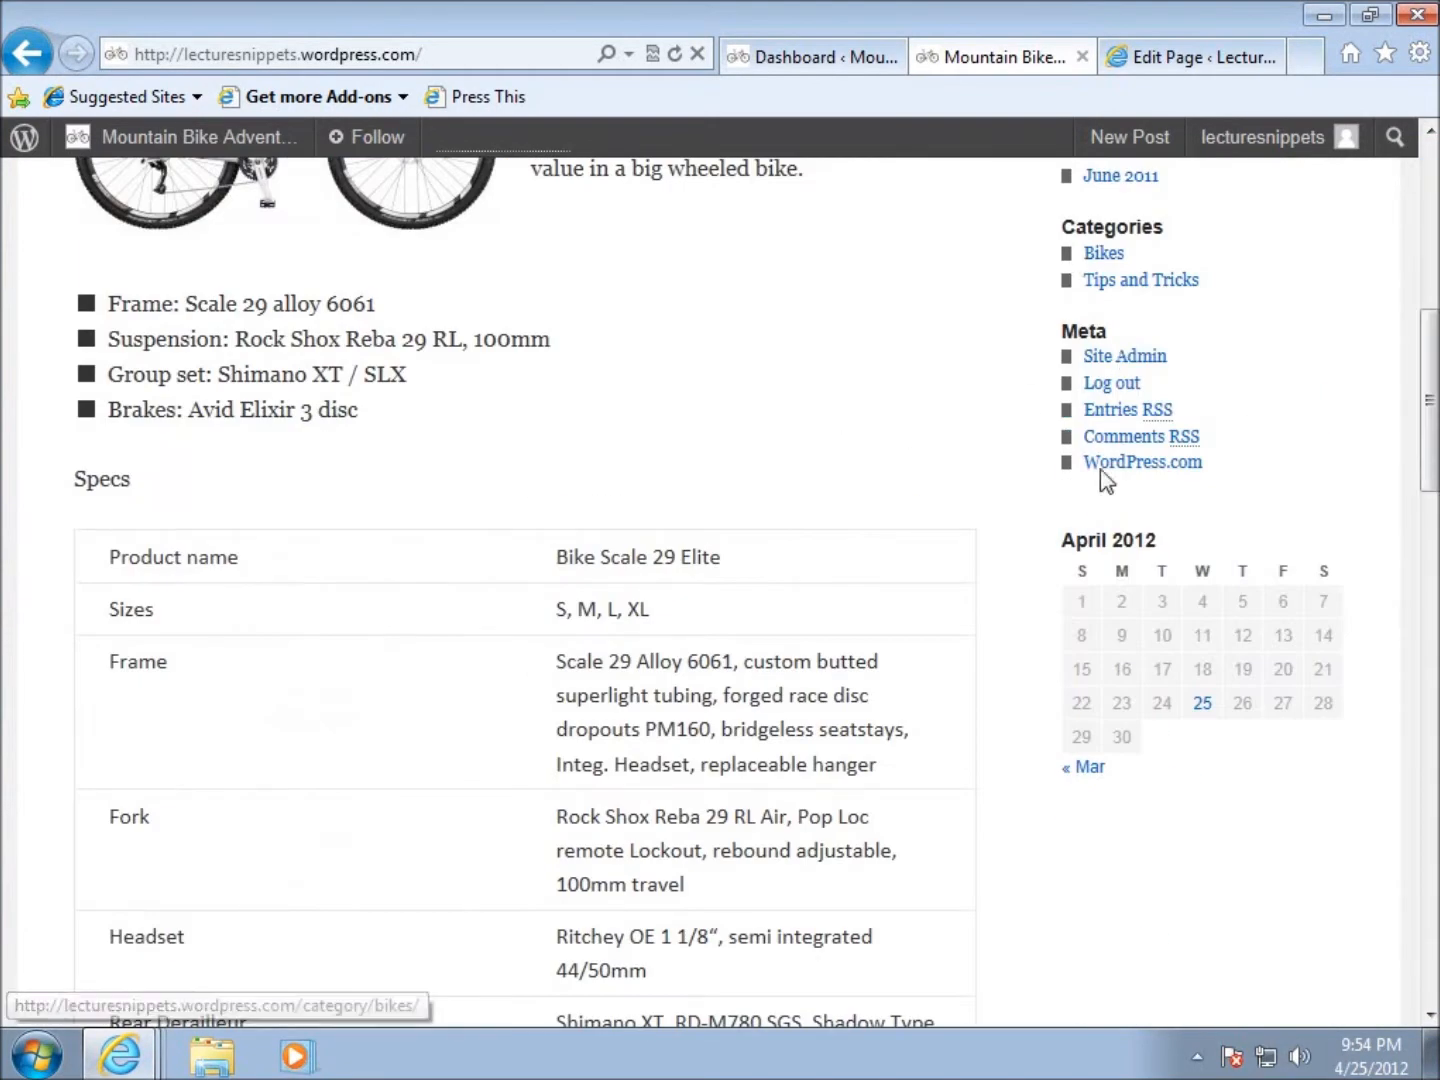
{"action": "left_click_drag", "start_coordinate": [1424, 438], "coordinate": [1424, 383]}
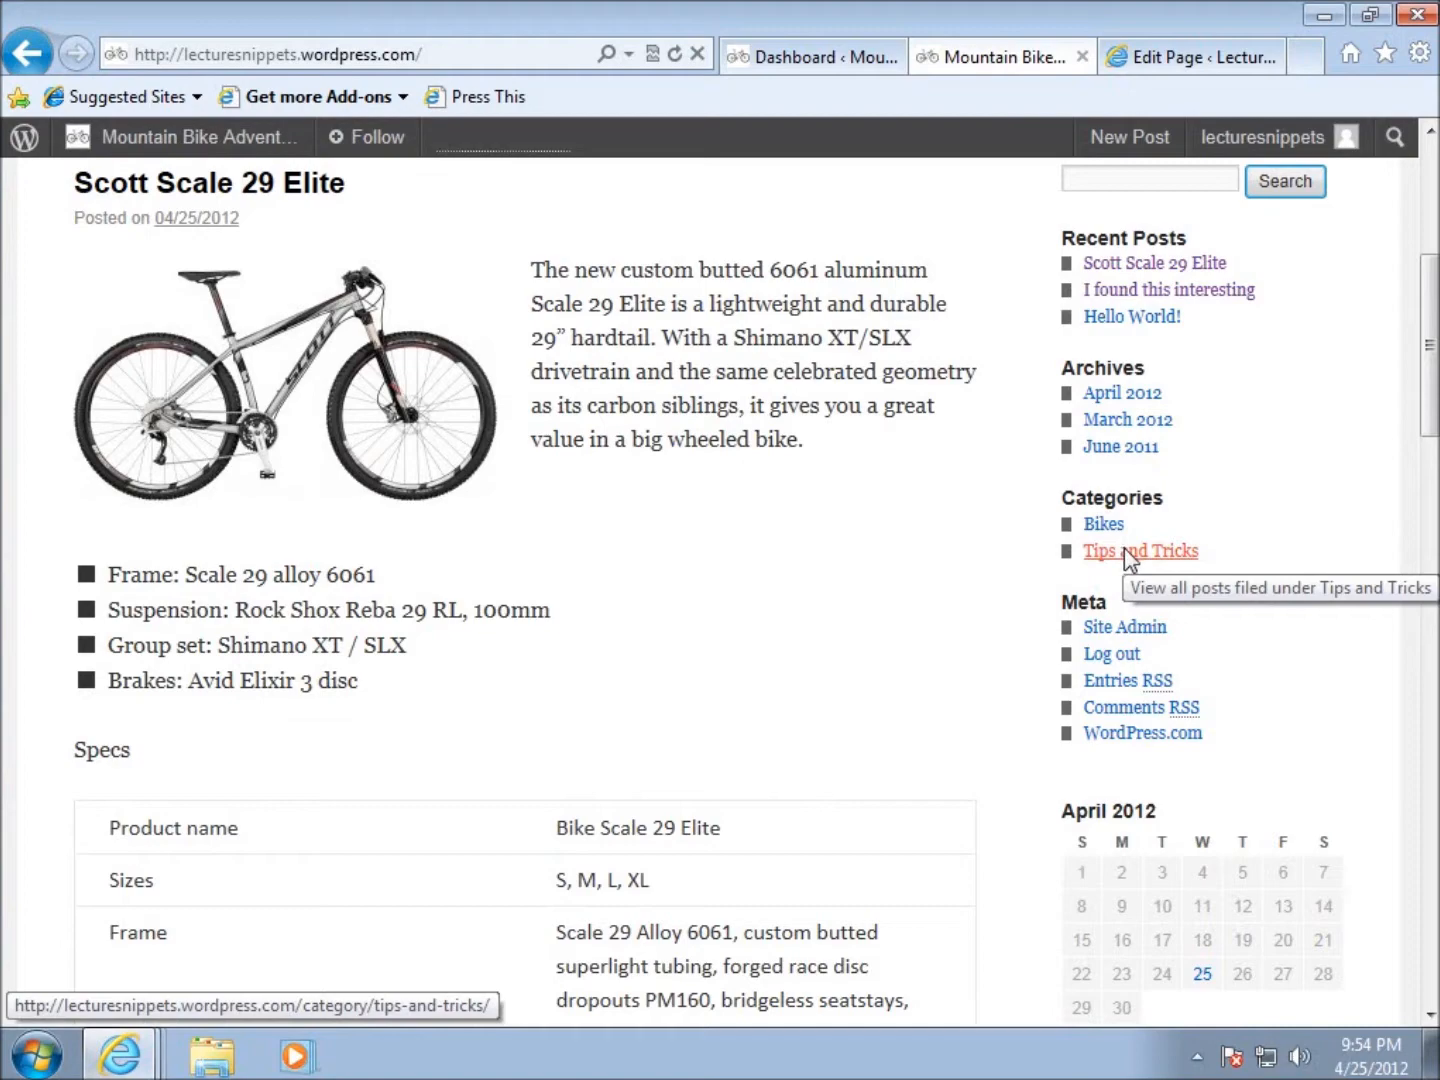
{"action": "scroll", "coordinate": [1250, 520], "scroll_direction": "up", "scroll_amount": 3}
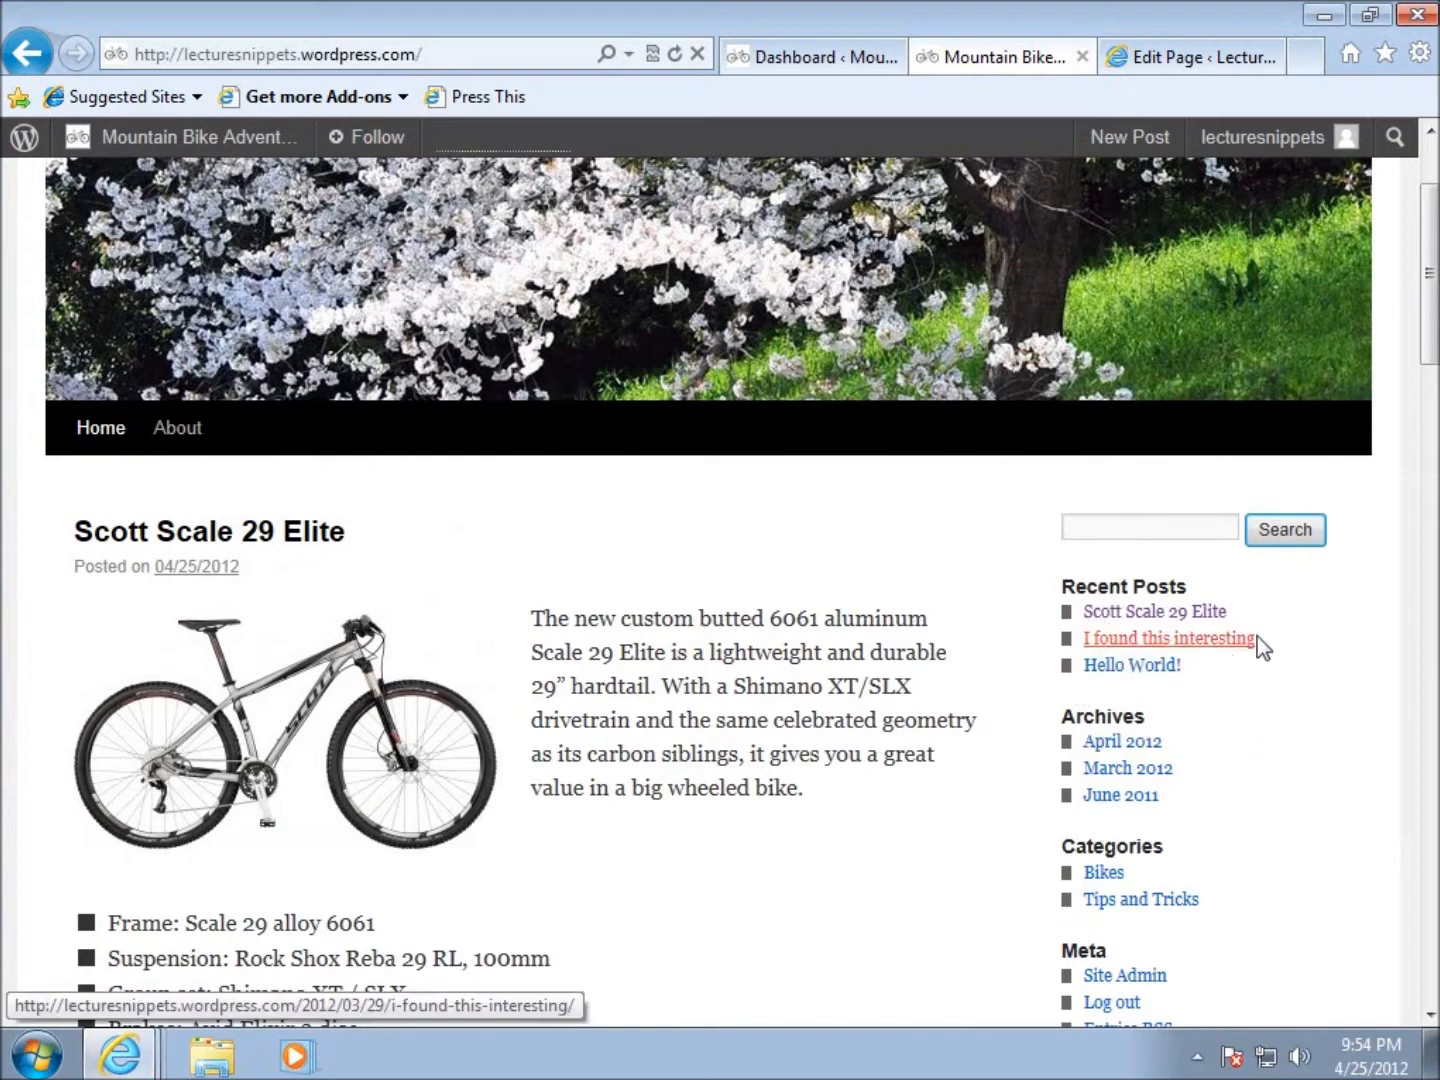
{"action": "scroll", "coordinate": [1430, 340], "scroll_direction": "up", "scroll_amount": 2}
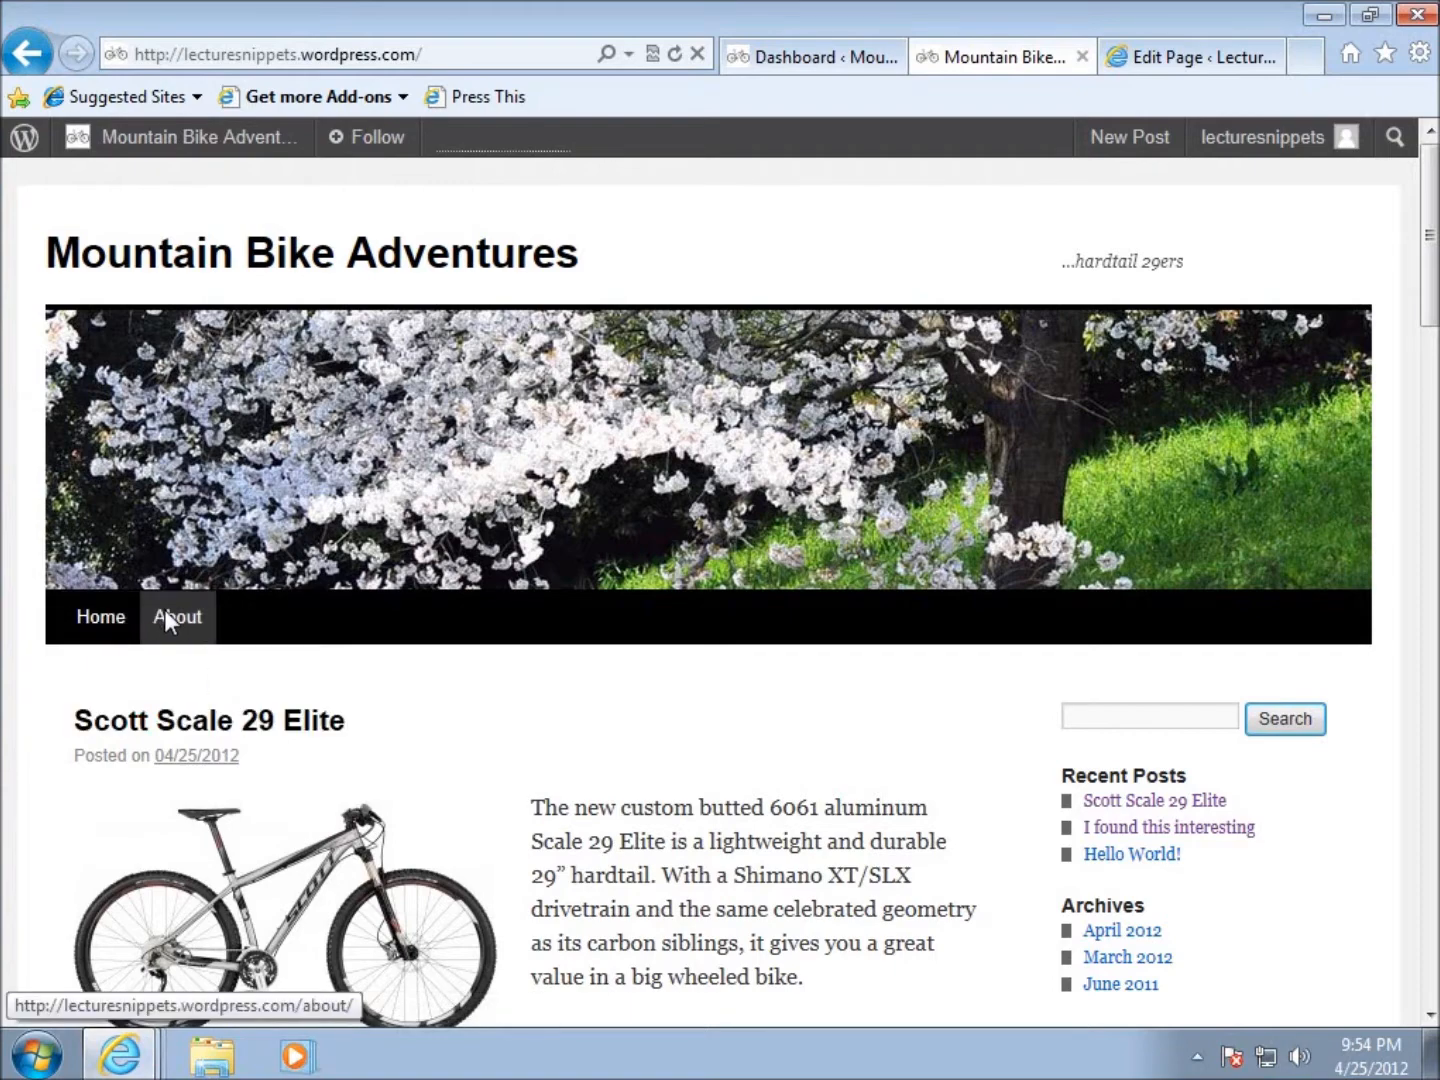
Reload the blog's home page, open its About page and read through the example content
{"action": "left_click", "coordinate": [110, 630]}
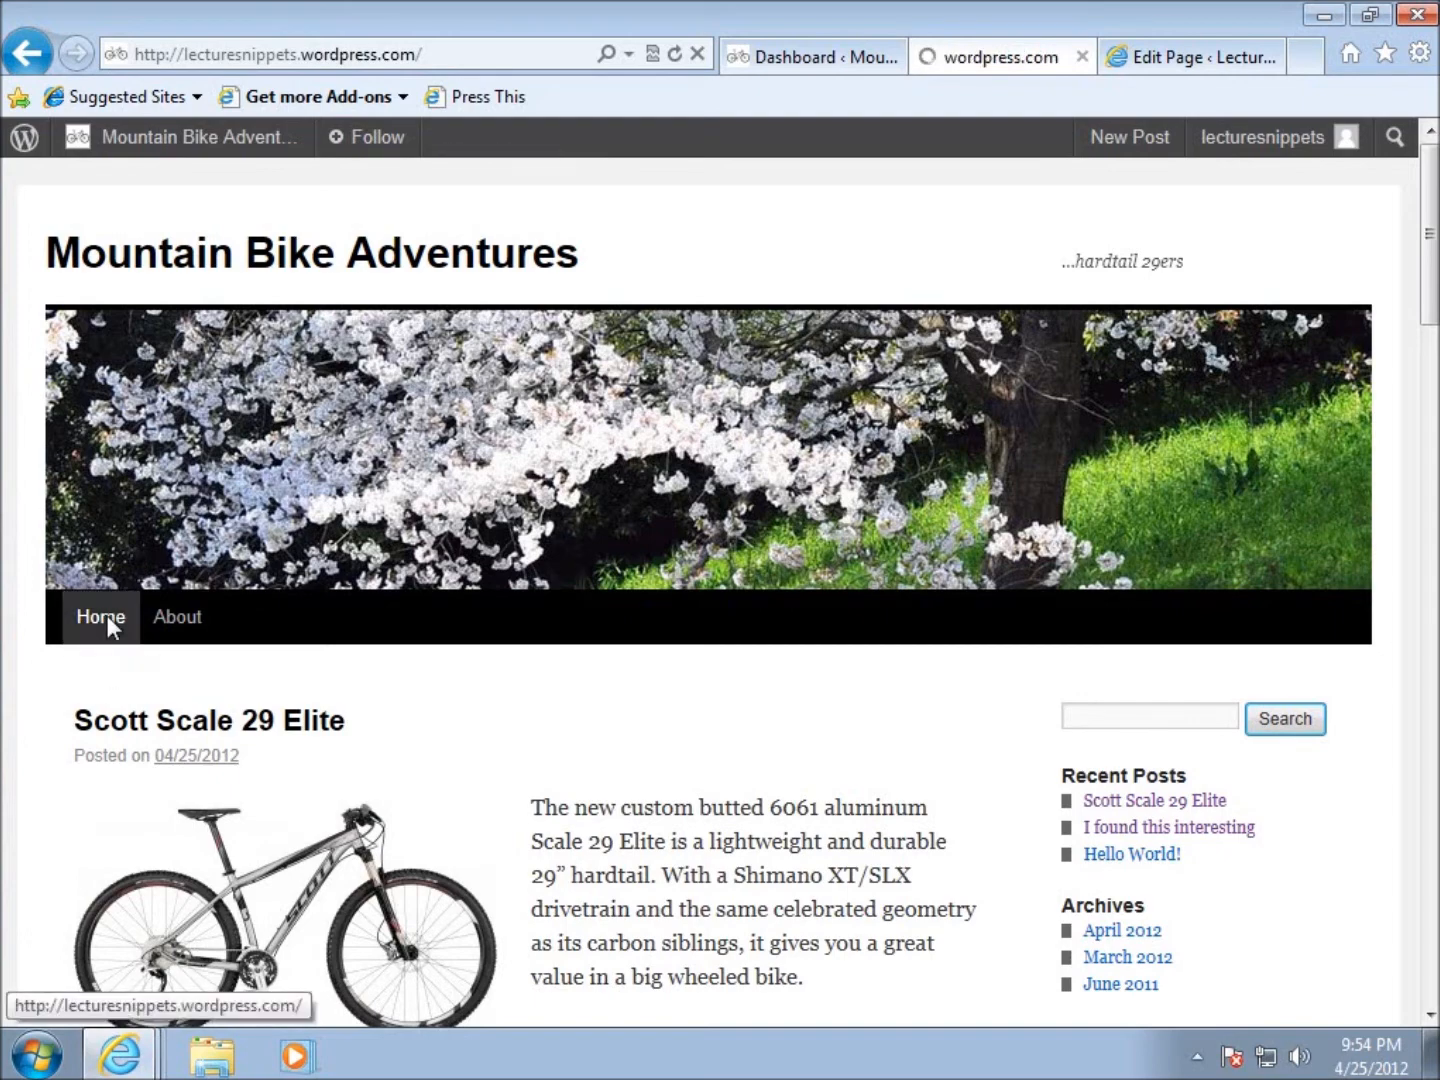
{"action": "left_click", "coordinate": [166, 618]}
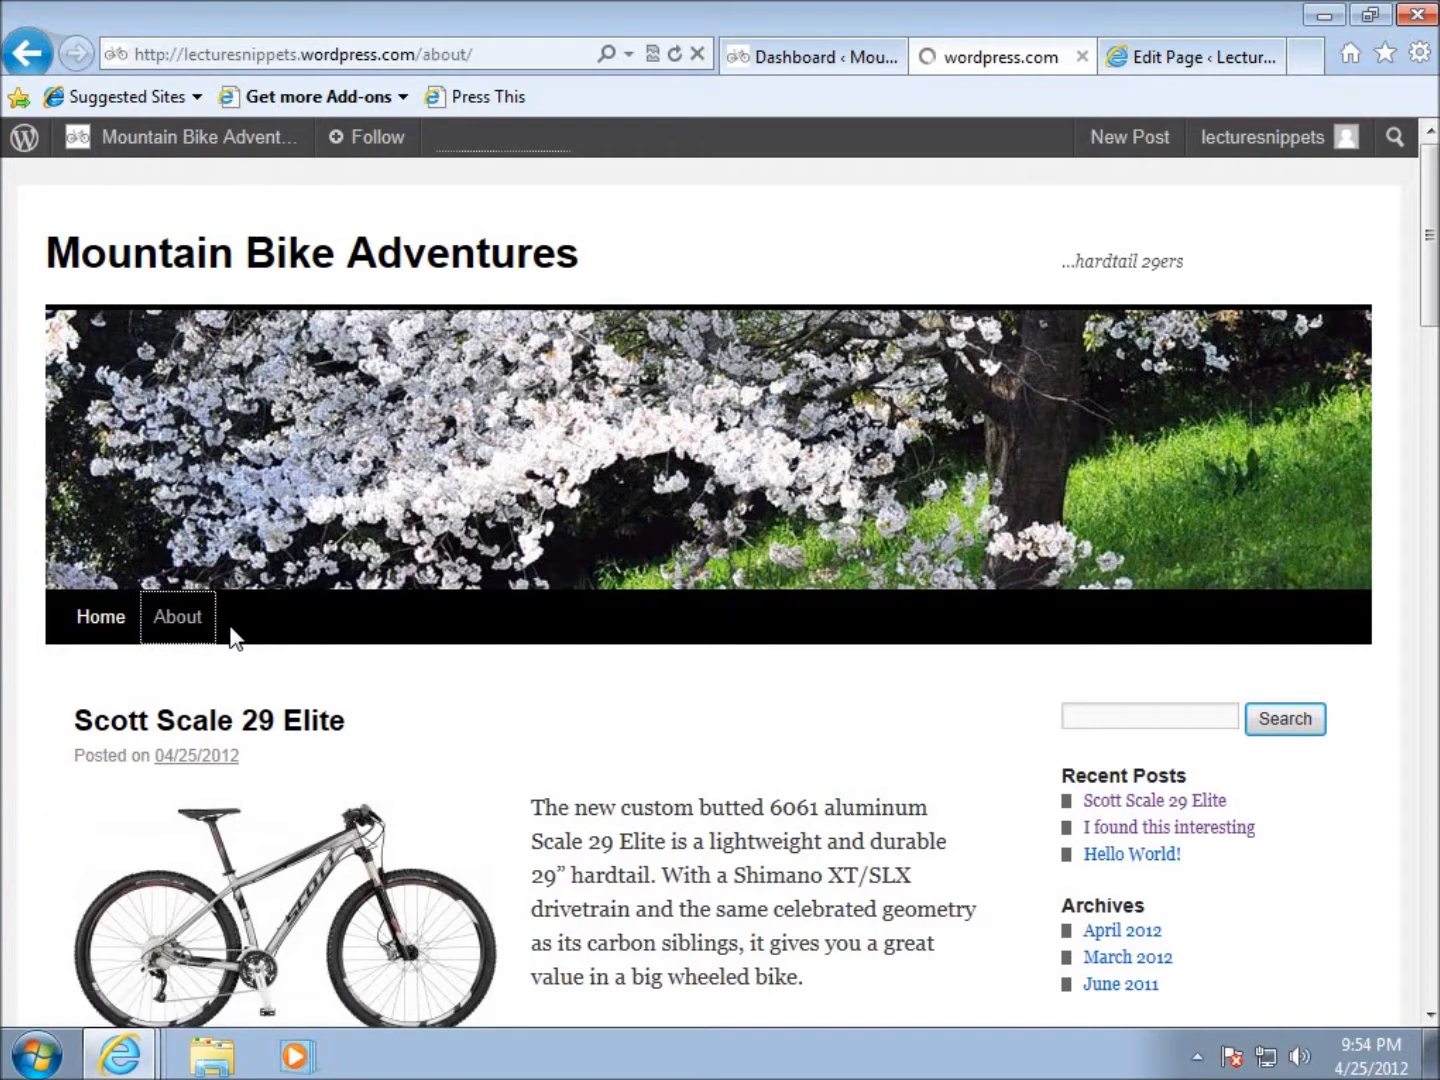
{"action": "scroll", "coordinate": [290, 659], "scroll_direction": "down", "scroll_amount": 3}
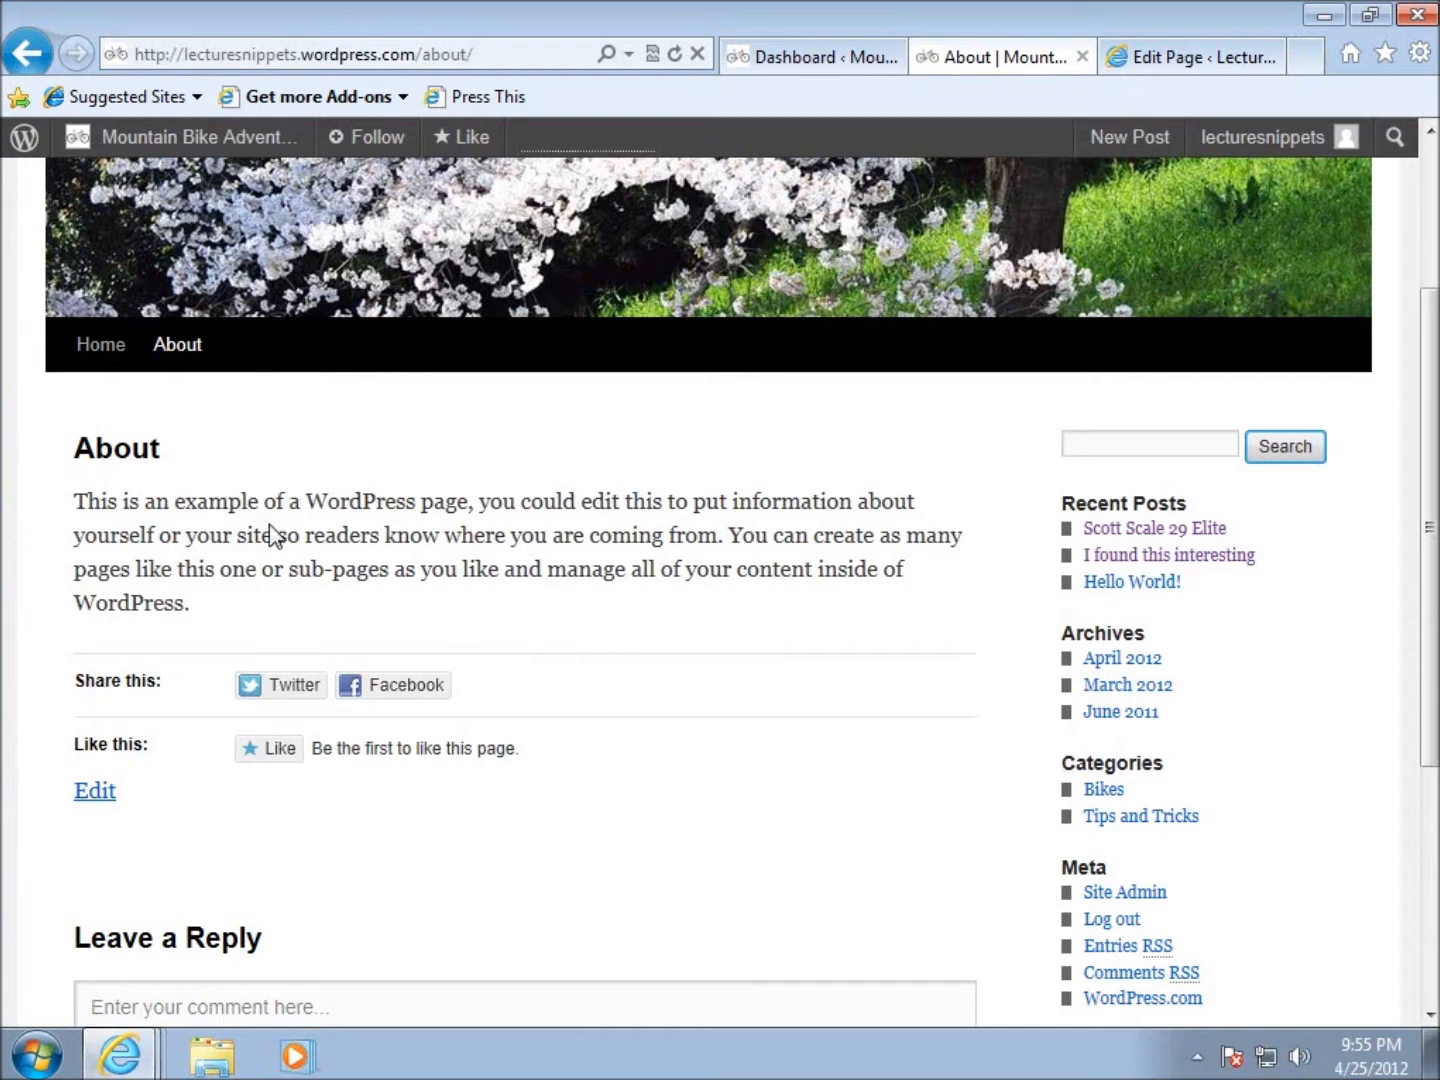
{"action": "scroll", "coordinate": [272, 535], "scroll_direction": "up", "scroll_amount": 3}
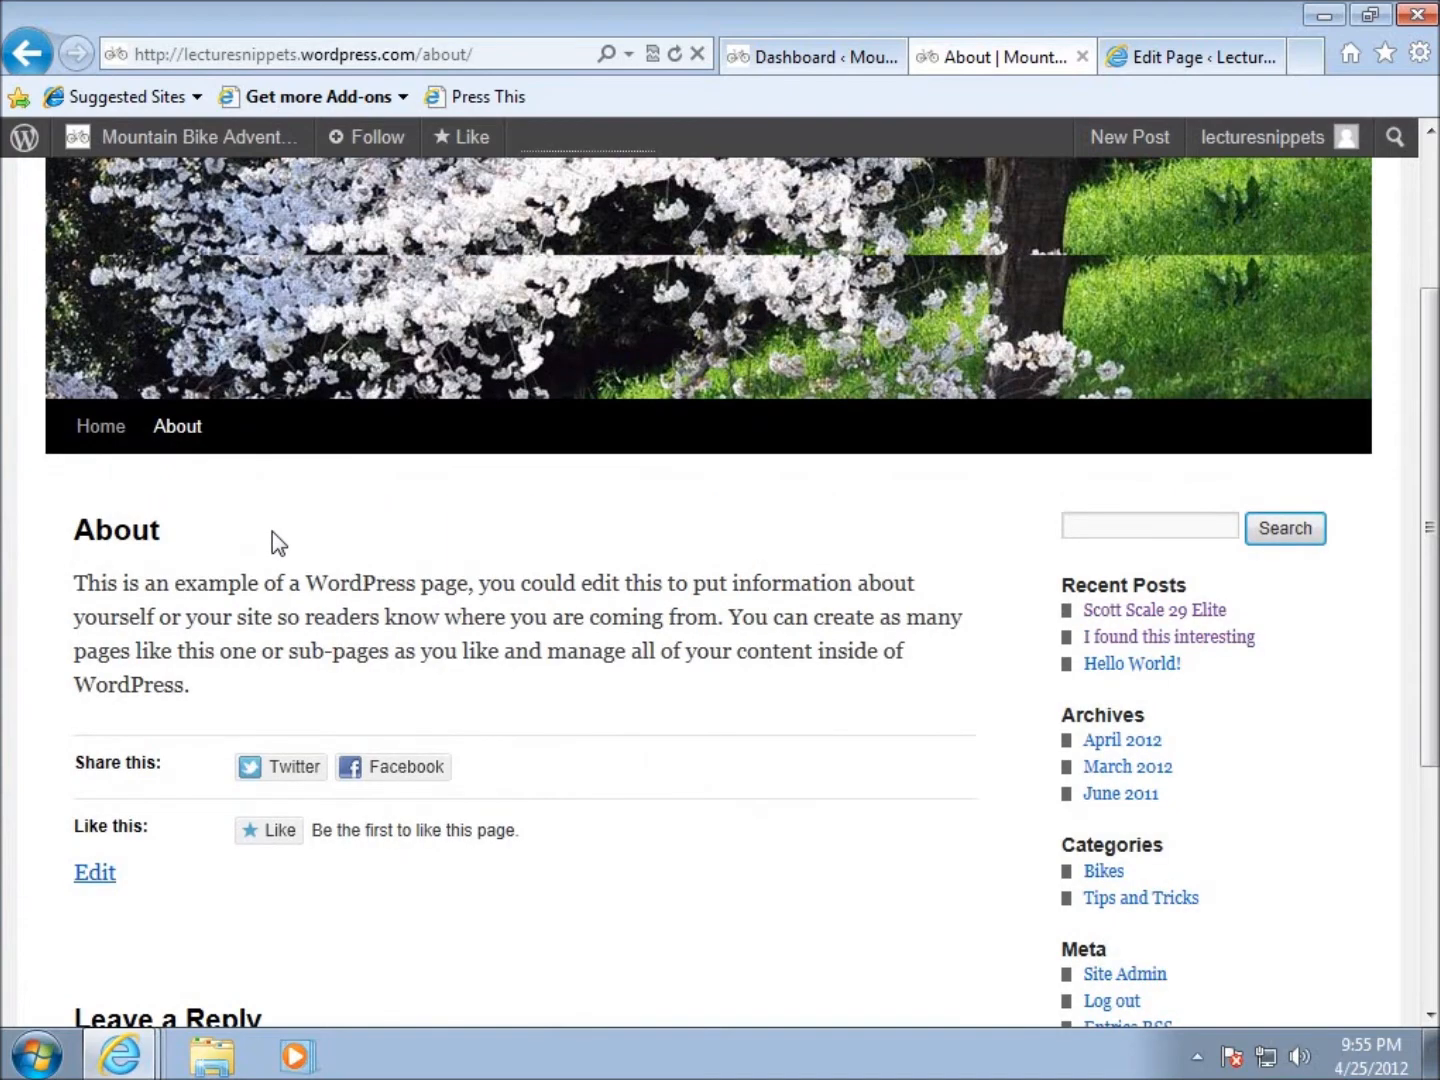
Switch to the site's dashboard and add a new page titled "Contact Us" from the list of all pages
{"action": "left_click", "coordinate": [776, 70]}
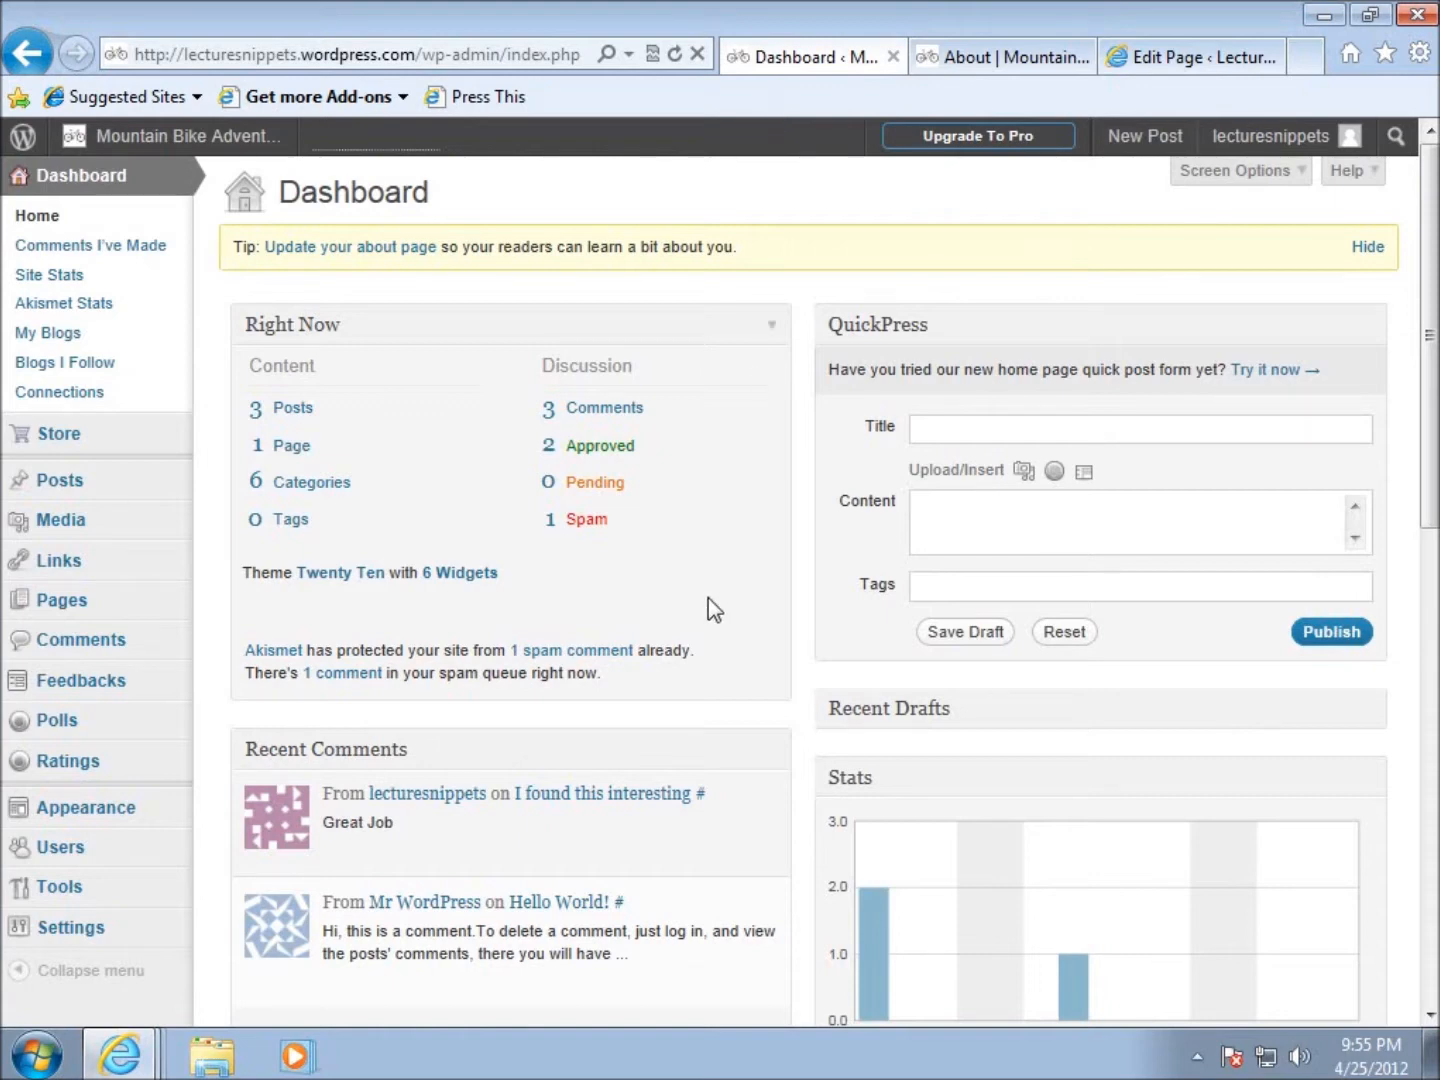
{"action": "mouse_move", "coordinate": [50, 608]}
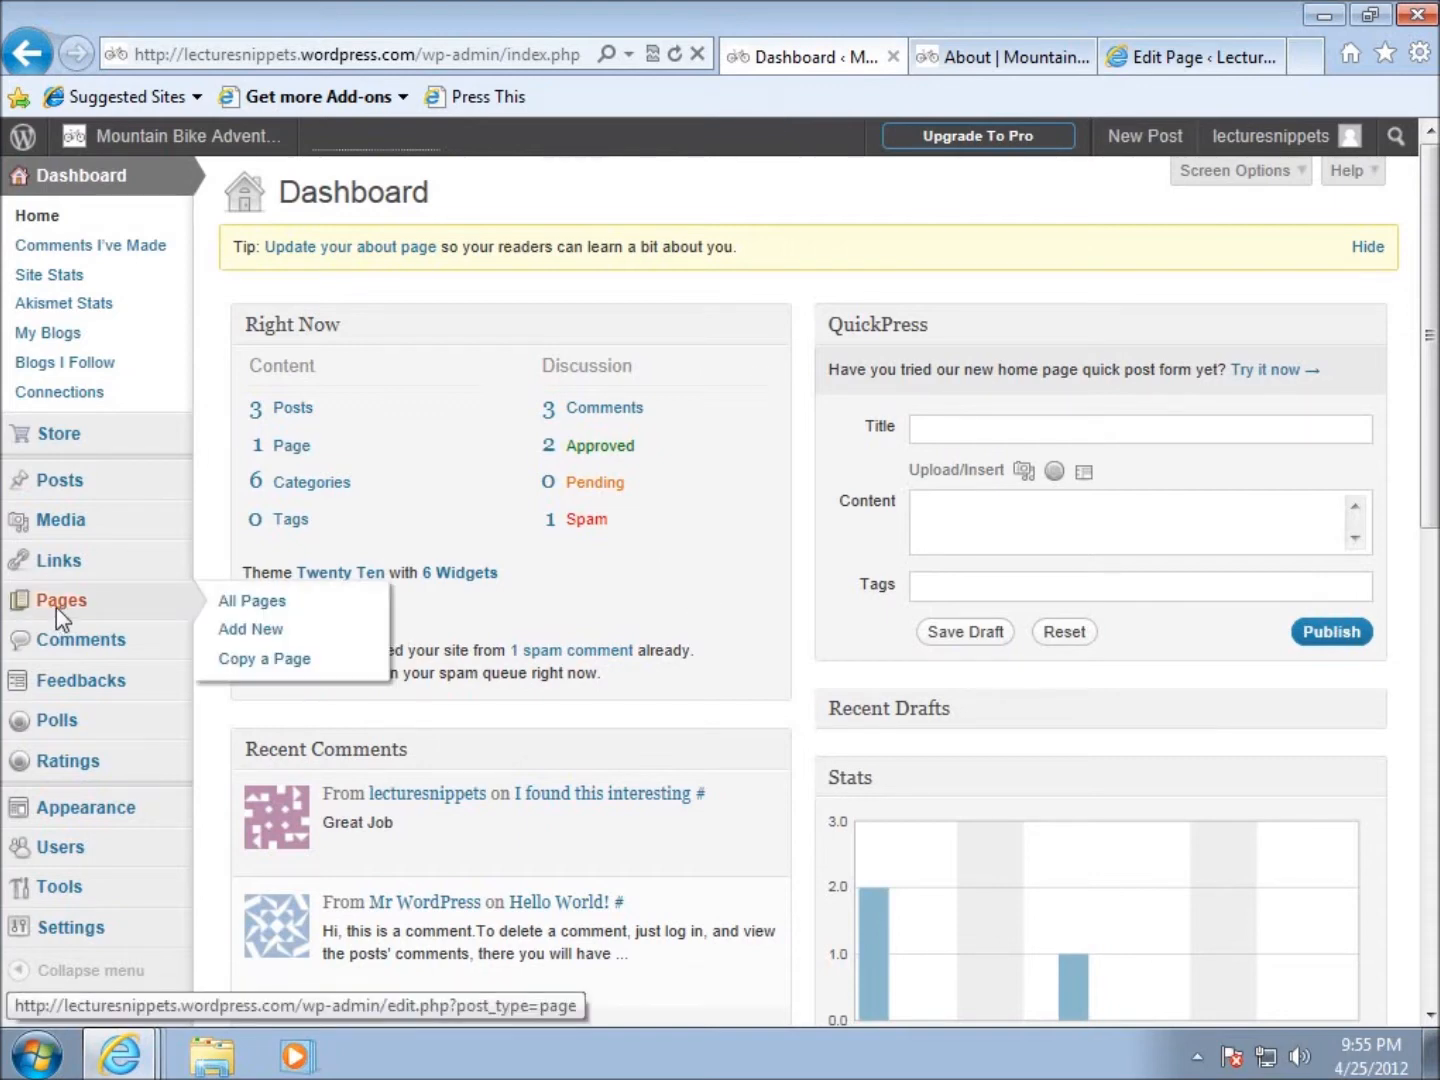
{"action": "left_click", "coordinate": [263, 602]}
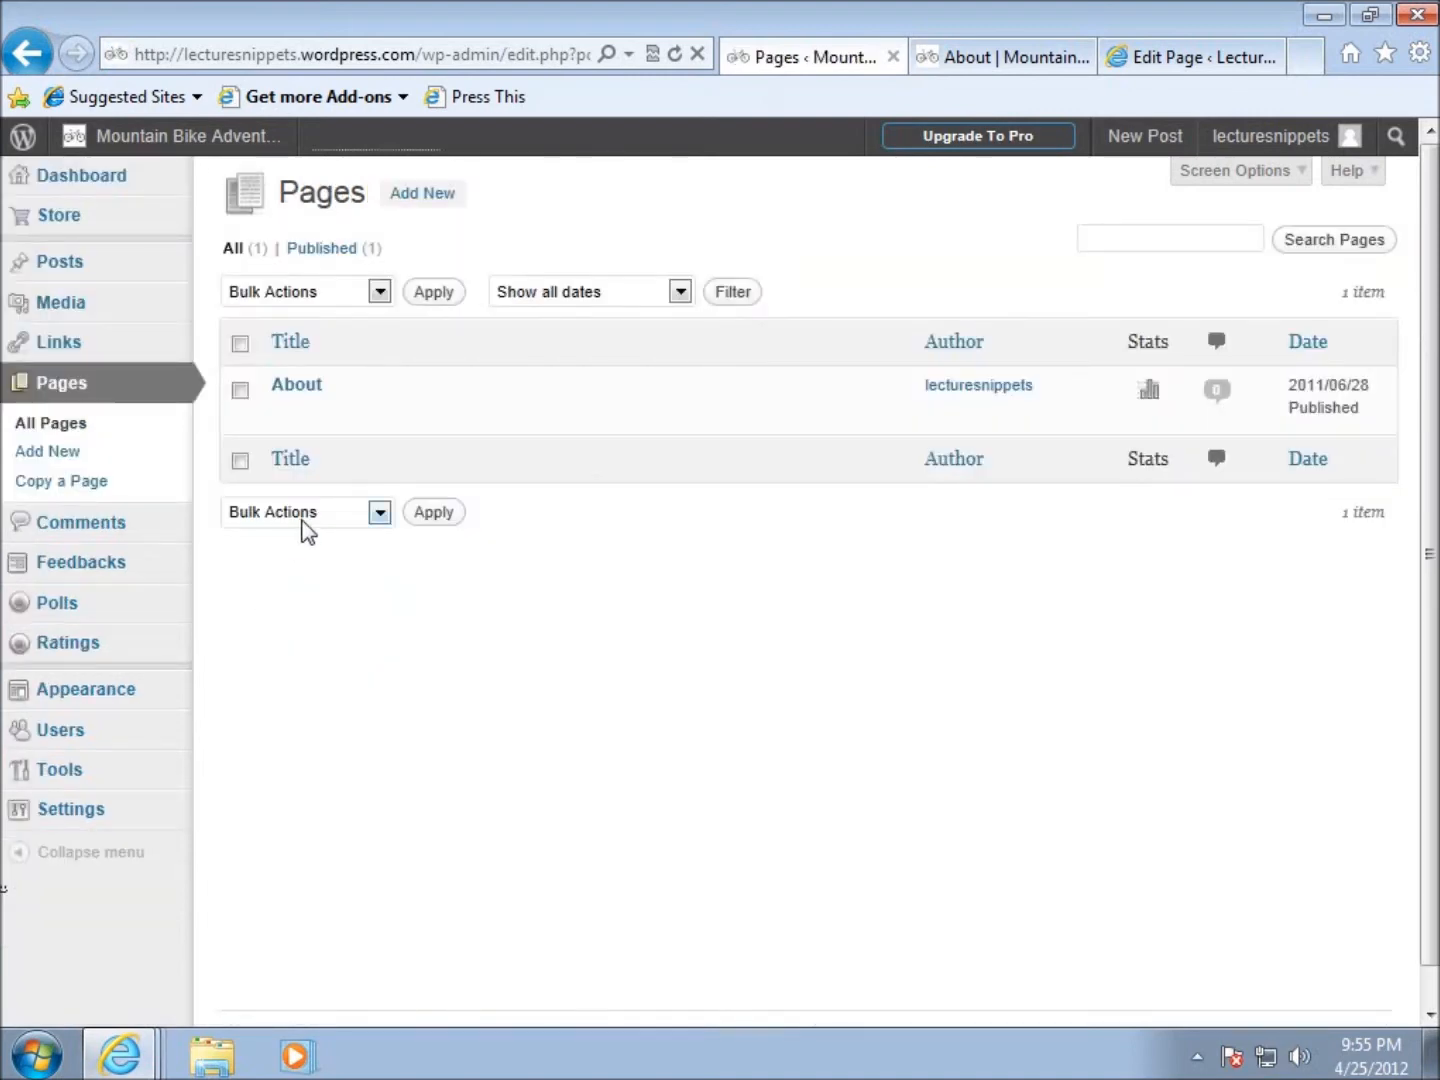
{"action": "mouse_move", "coordinate": [312, 410]}
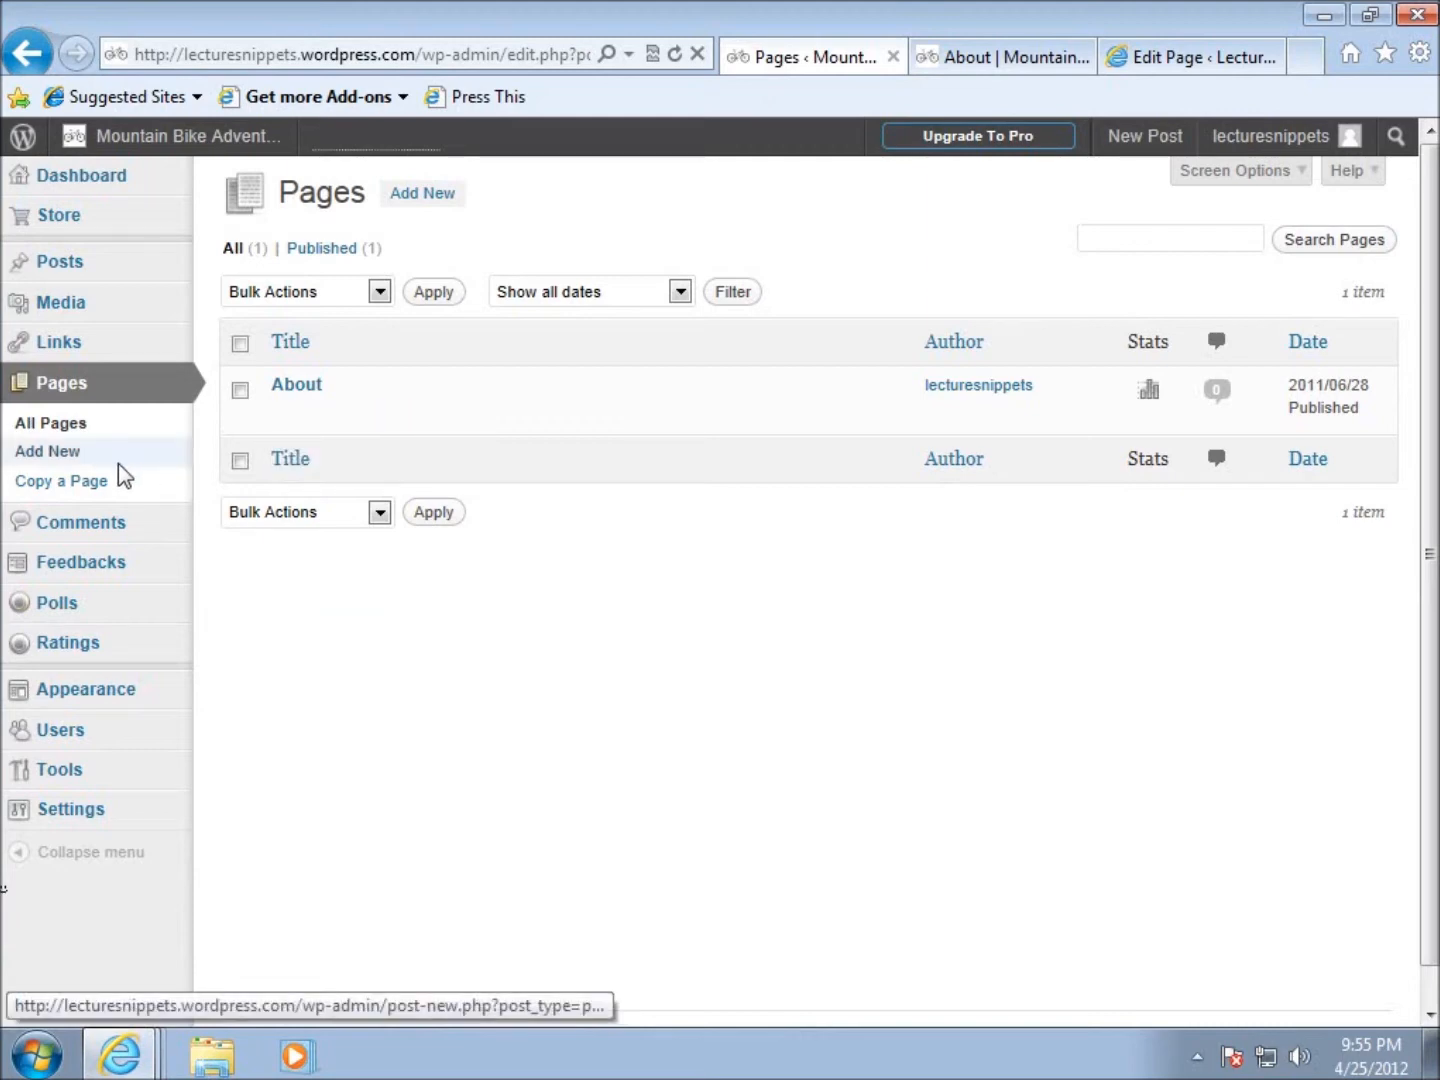
{"action": "left_click", "coordinate": [420, 198]}
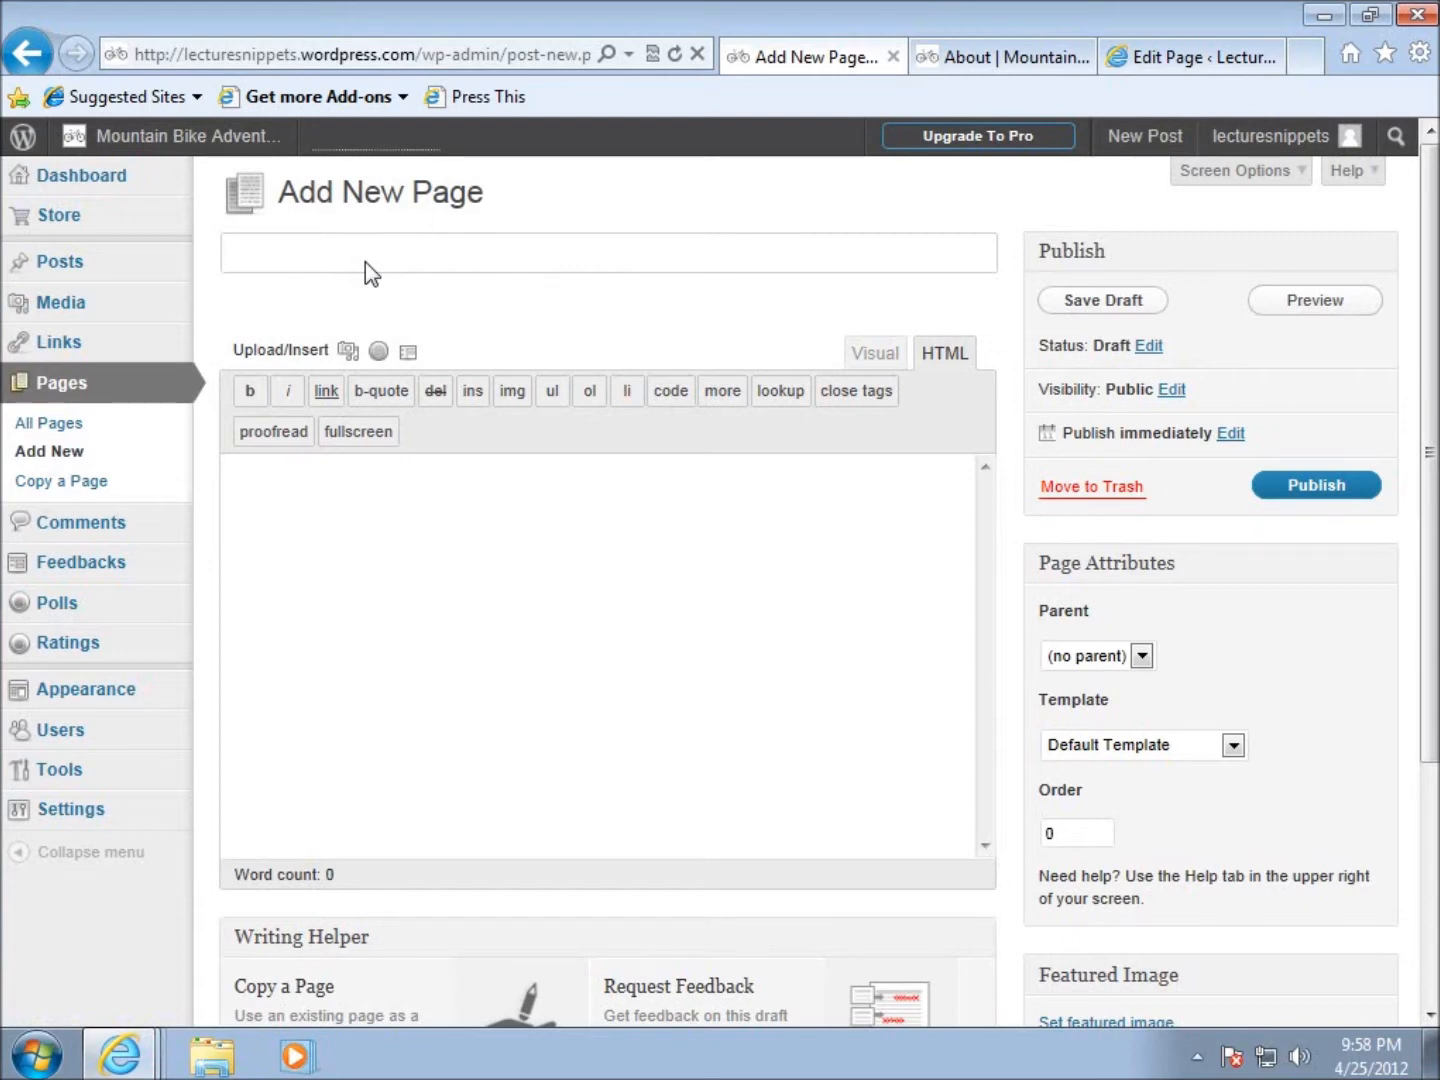
{"action": "type", "text": "Contact Us"}
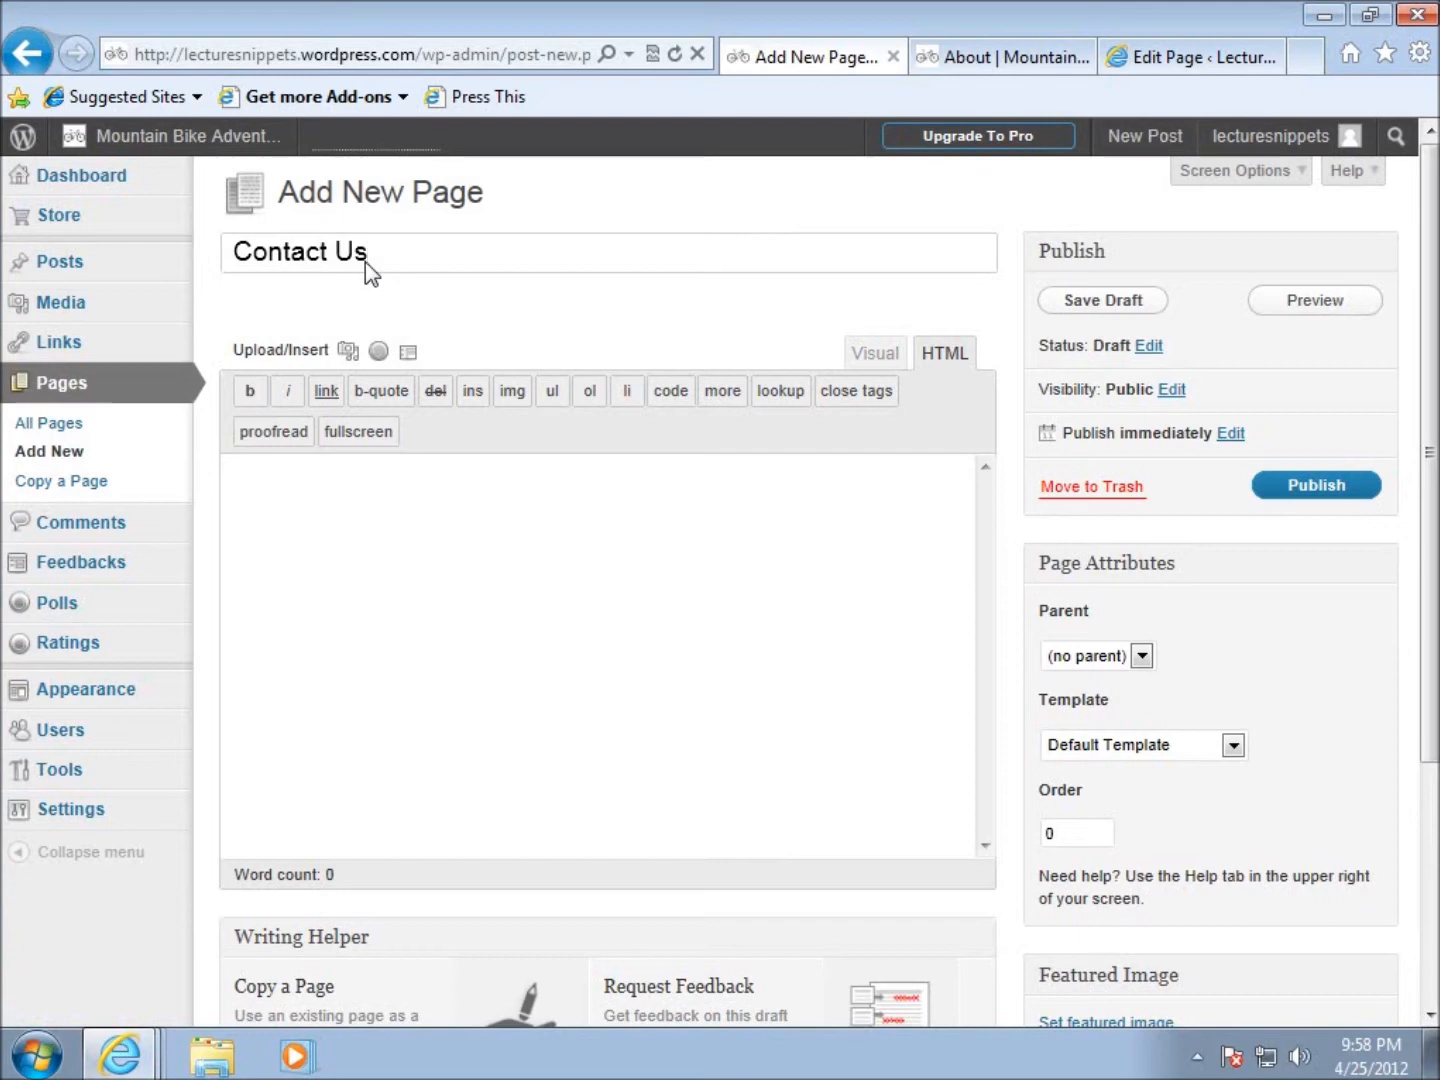
Write "Mountain Bike Adventures" in the page body, followed by the PO box and the city, state and ZIP code on separate lines
{"action": "left_click", "coordinate": [442, 540]}
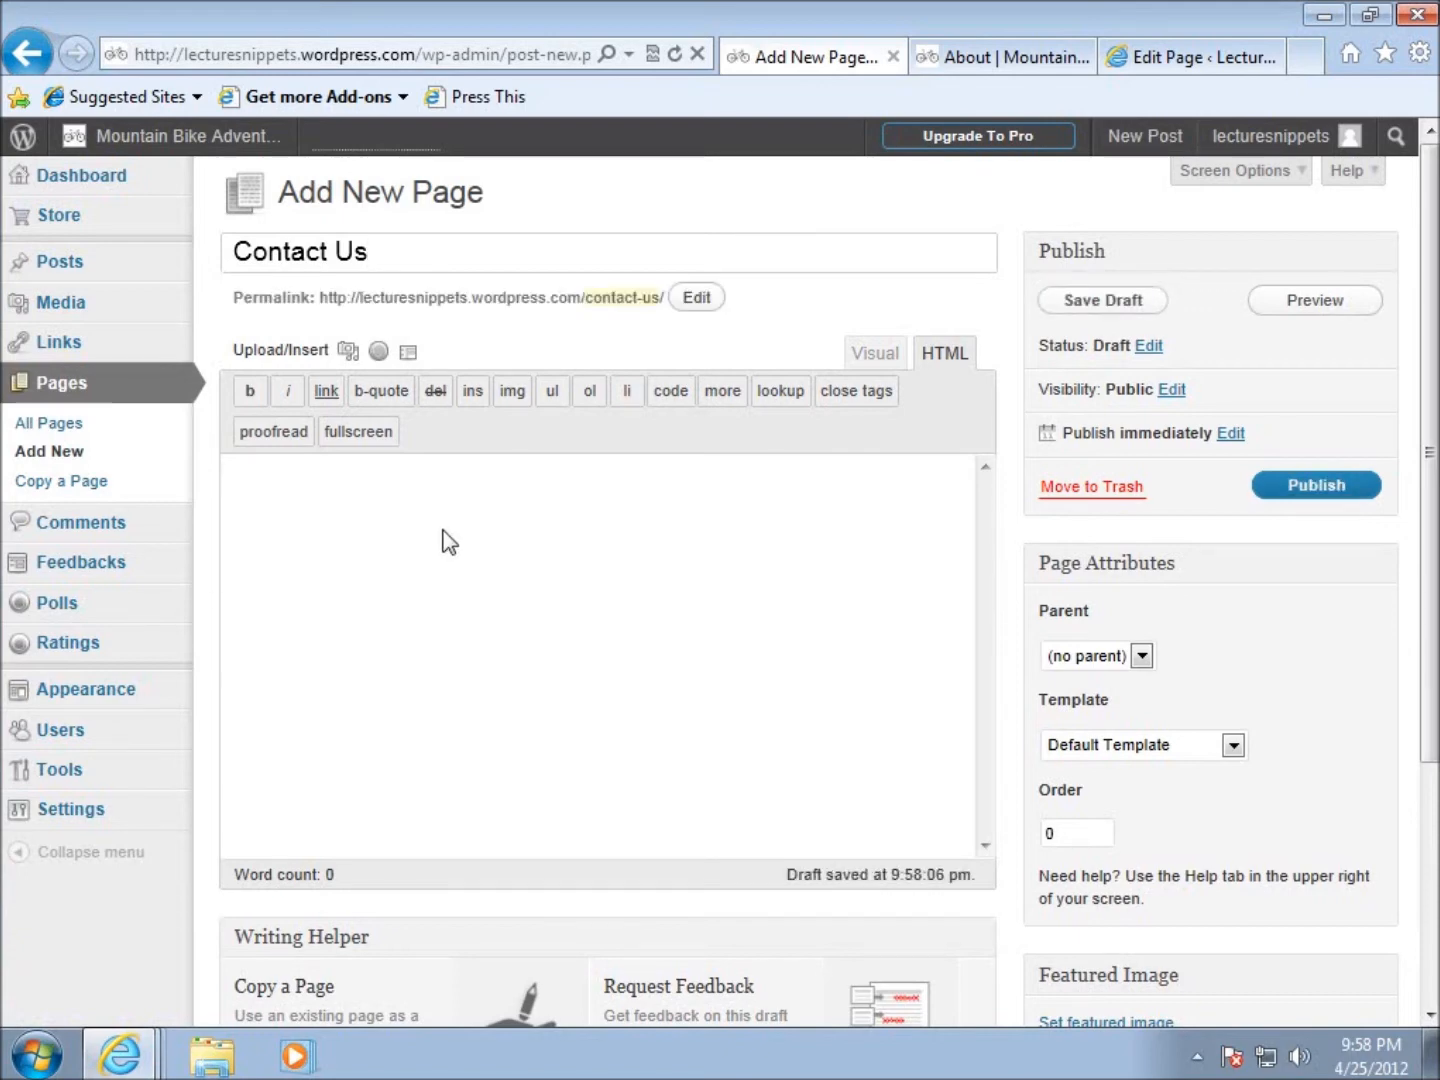
{"action": "type", "text": "Mountain Bike Adventures"}
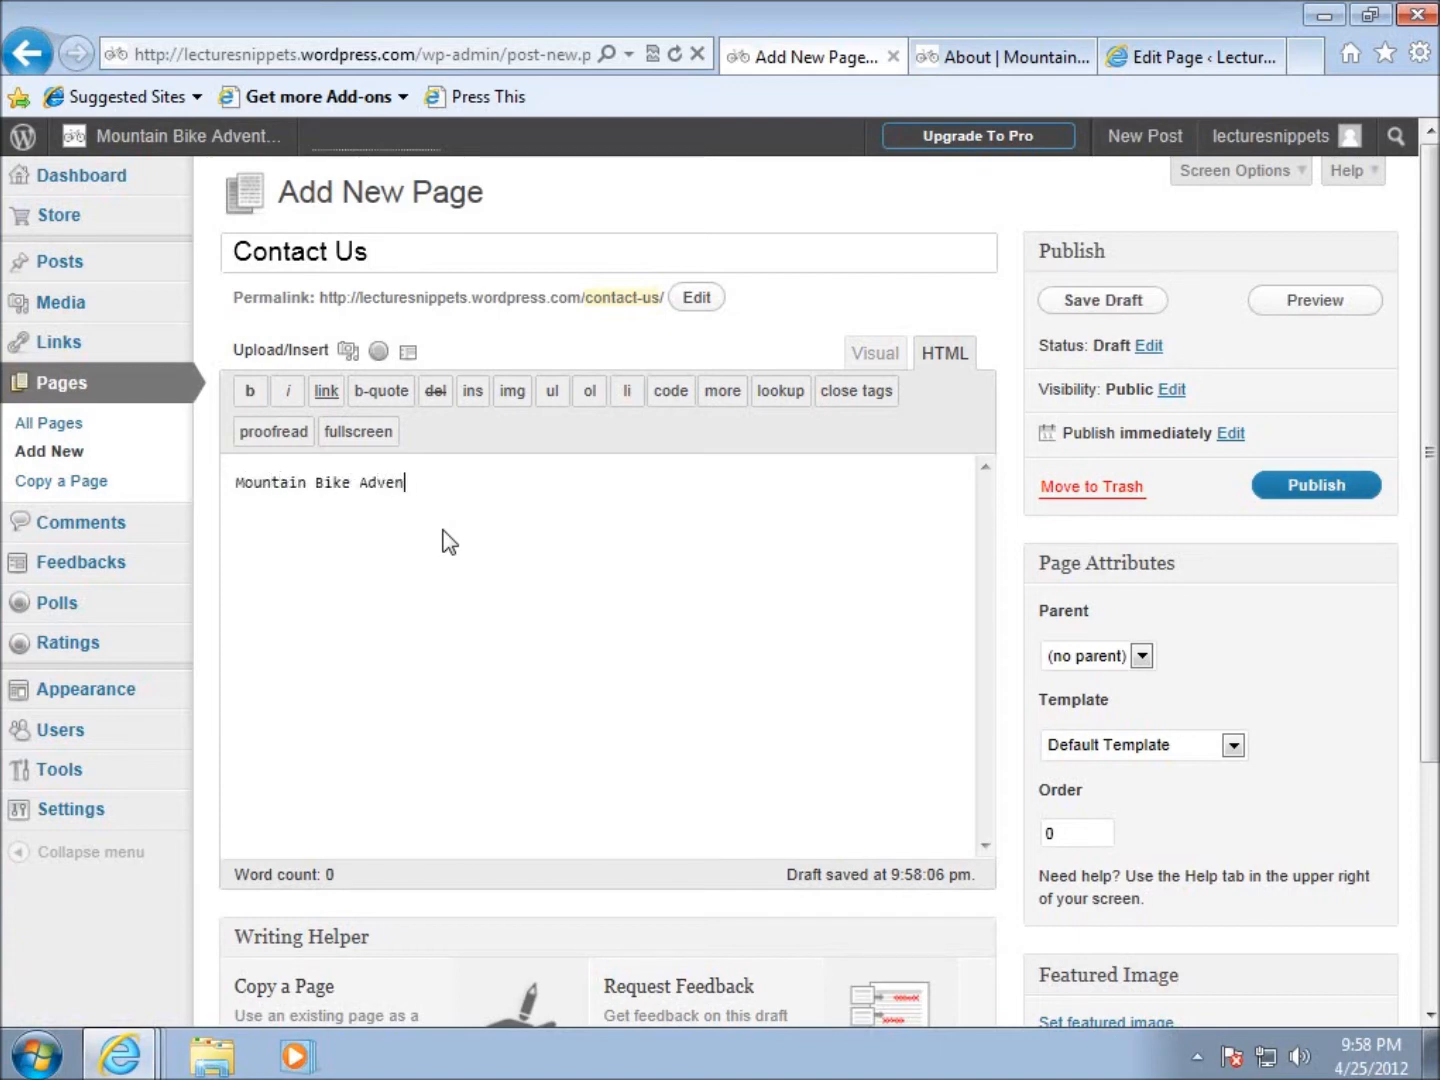
{"action": "key", "text": "Return"}
{"action": "type", "text": "PO Box 555"}
{"action": "key", "text": "Return"}
{"action": "type", "text": "State College, PA"}
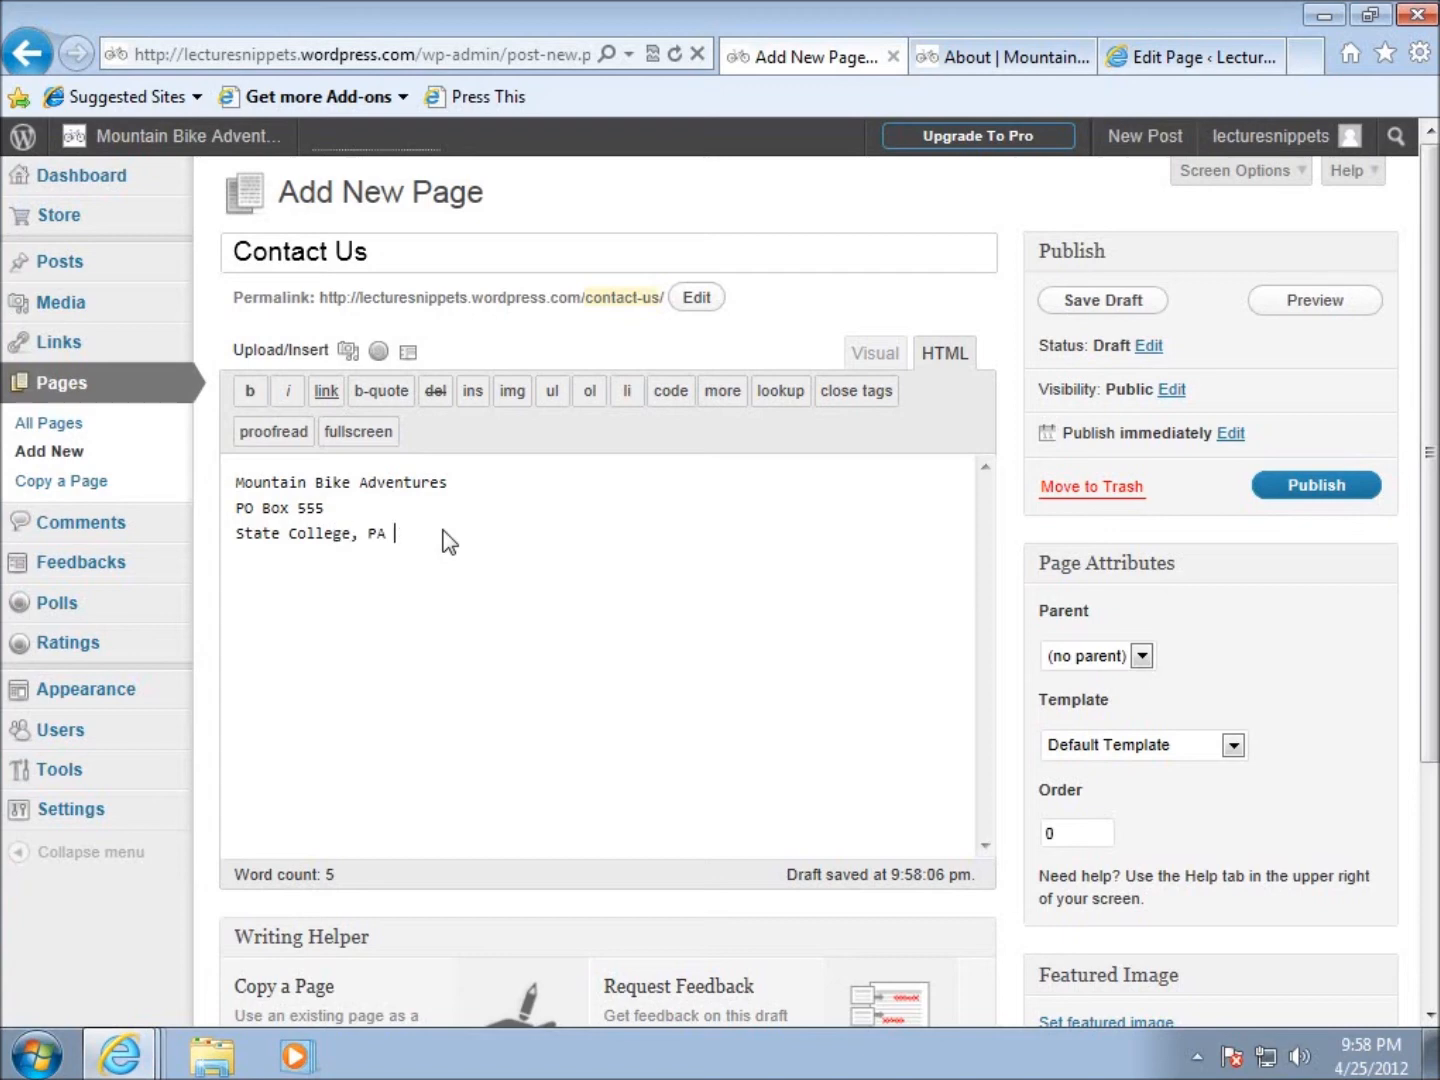
{"action": "type", "text": " 16801"}
Add the phone number directly below the address with no blank line between them, and publish the page
{"action": "key", "text": "Return"}
{"action": "key", "text": "Return"}
{"action": "type", "text": "(814) 555-5555"}
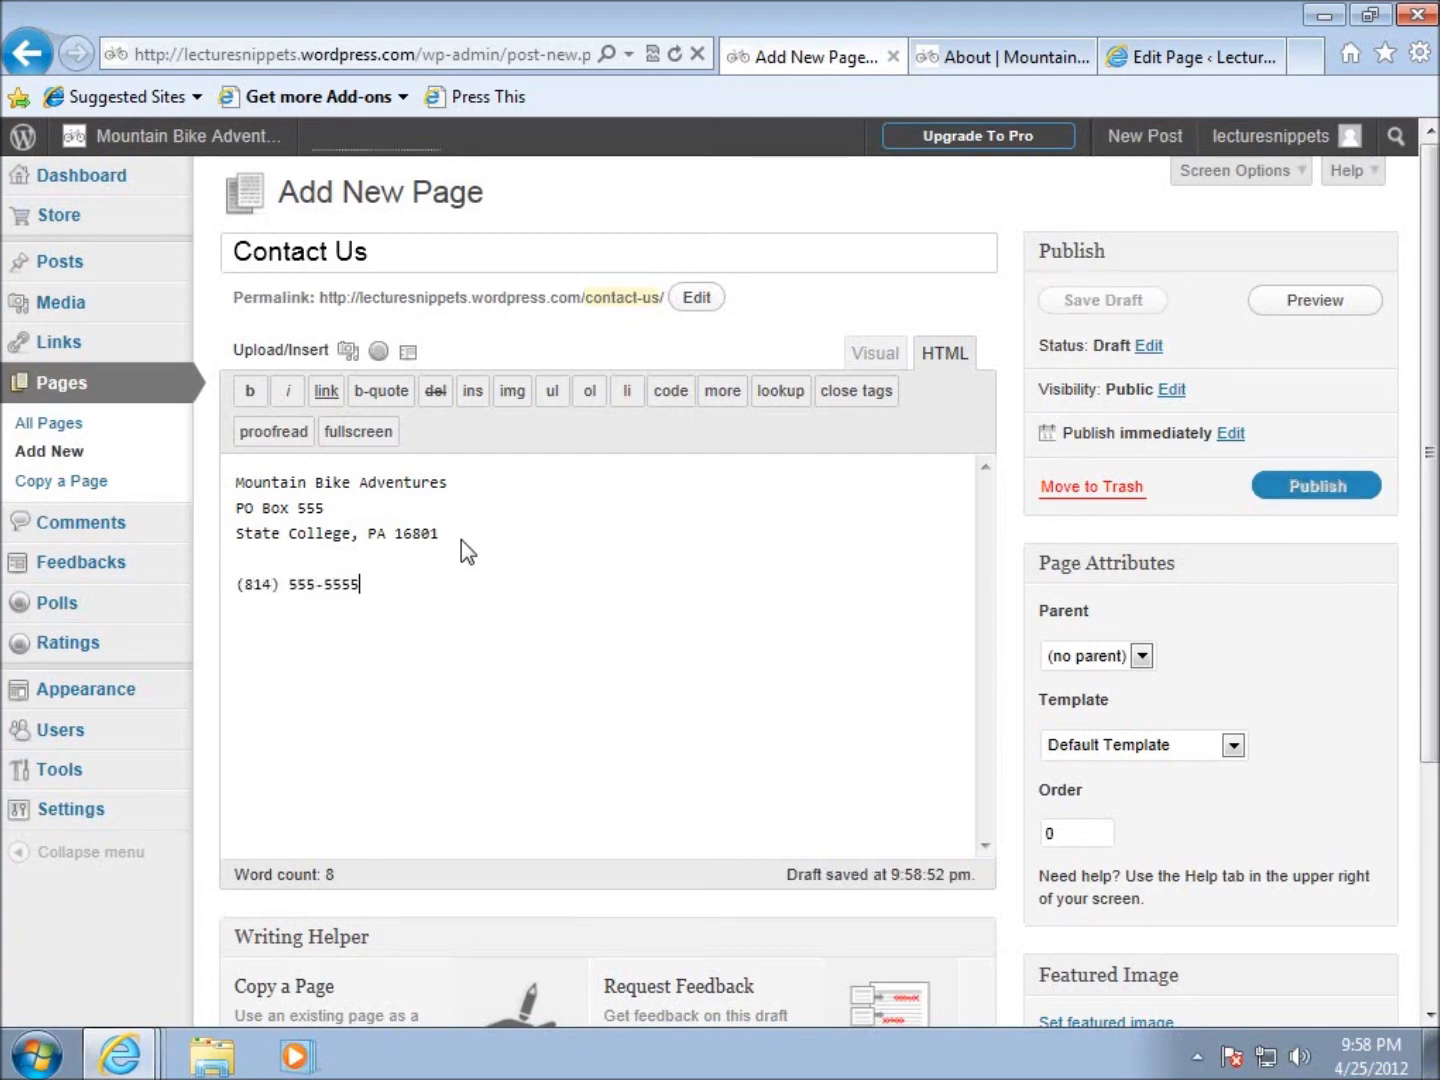
{"action": "key", "text": "Up"}
{"action": "key", "text": "Delete"}
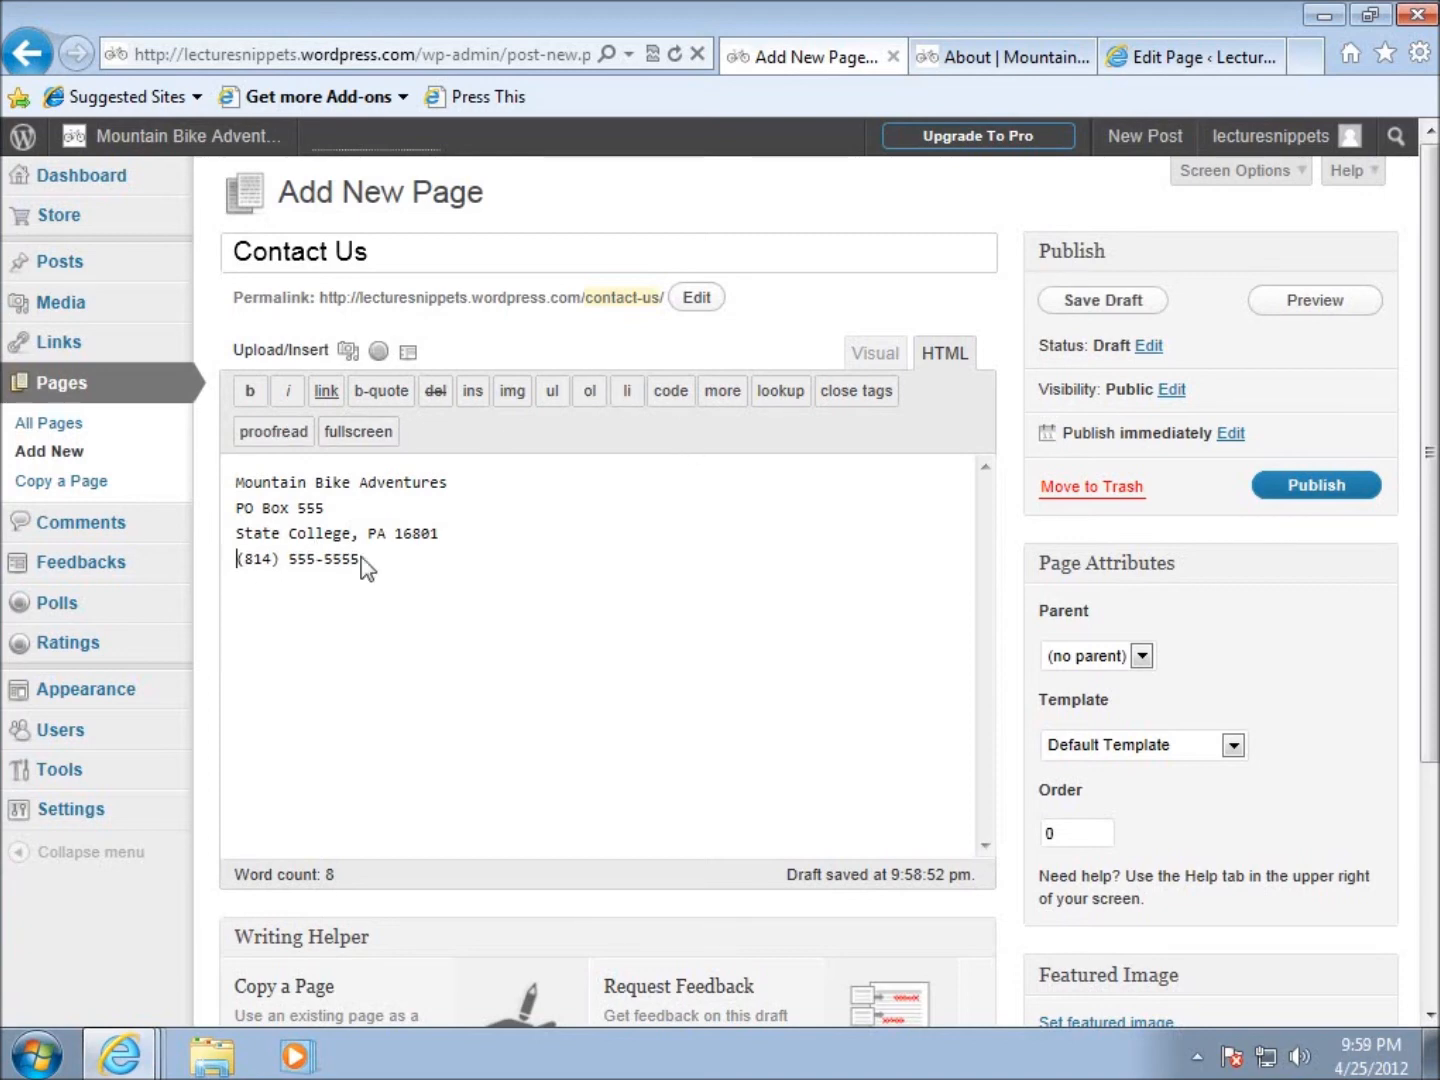
{"action": "left_click", "coordinate": [1352, 492]}
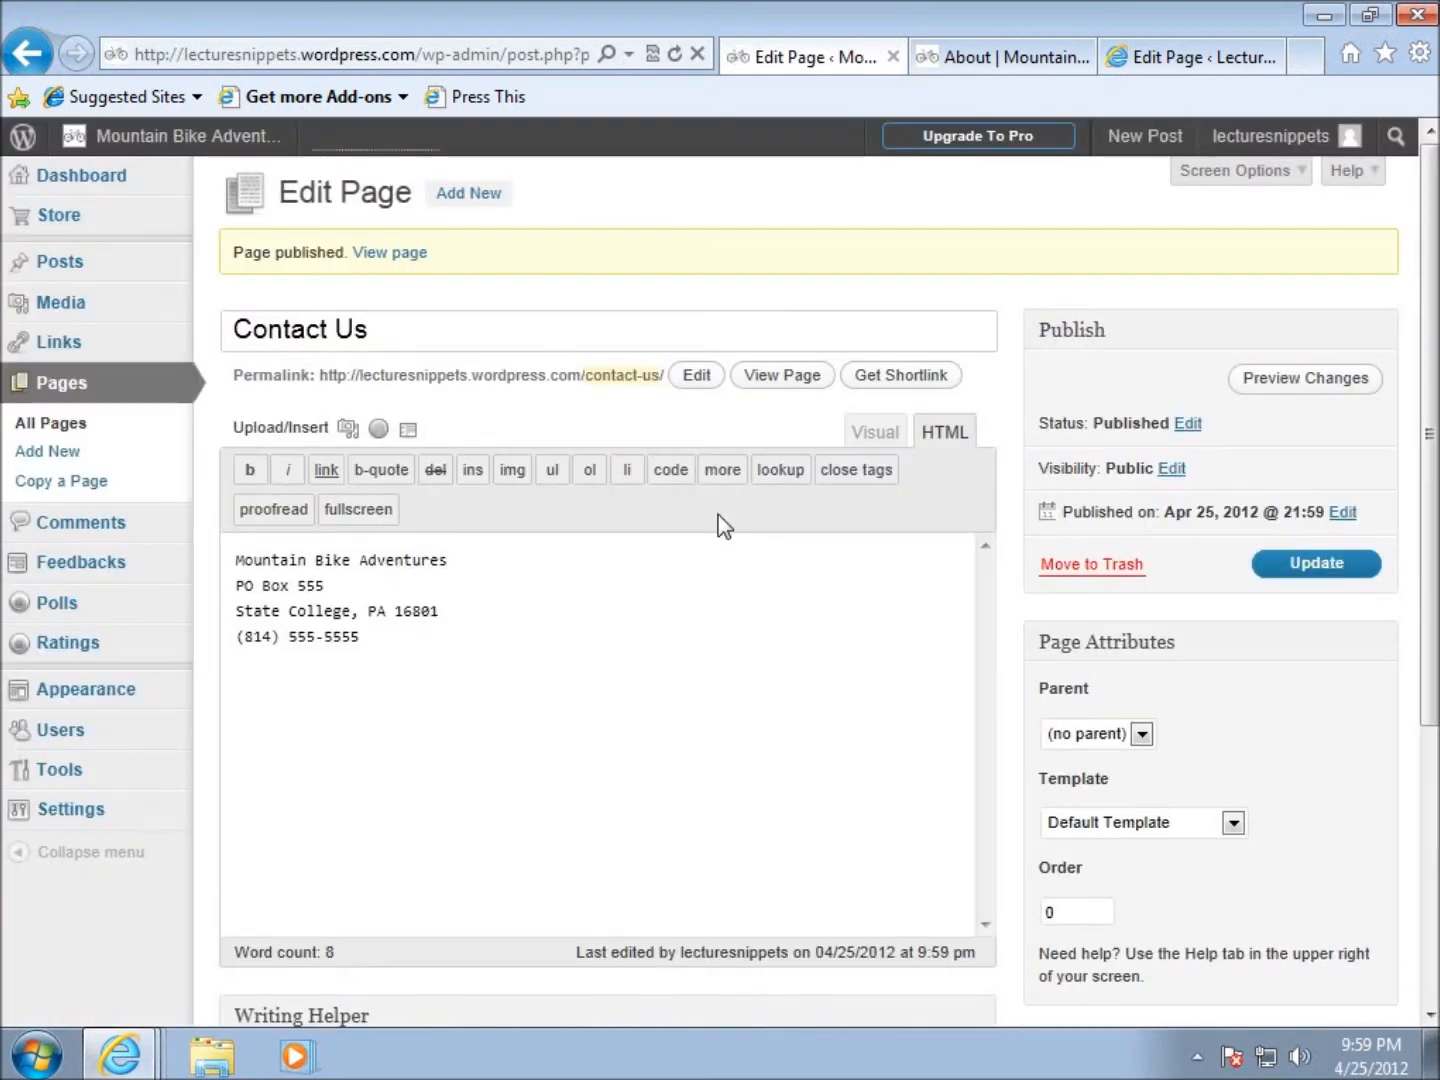
Switch to the live site, refresh it through the home page and view the new Contact Us page
{"action": "left_click", "coordinate": [1000, 57]}
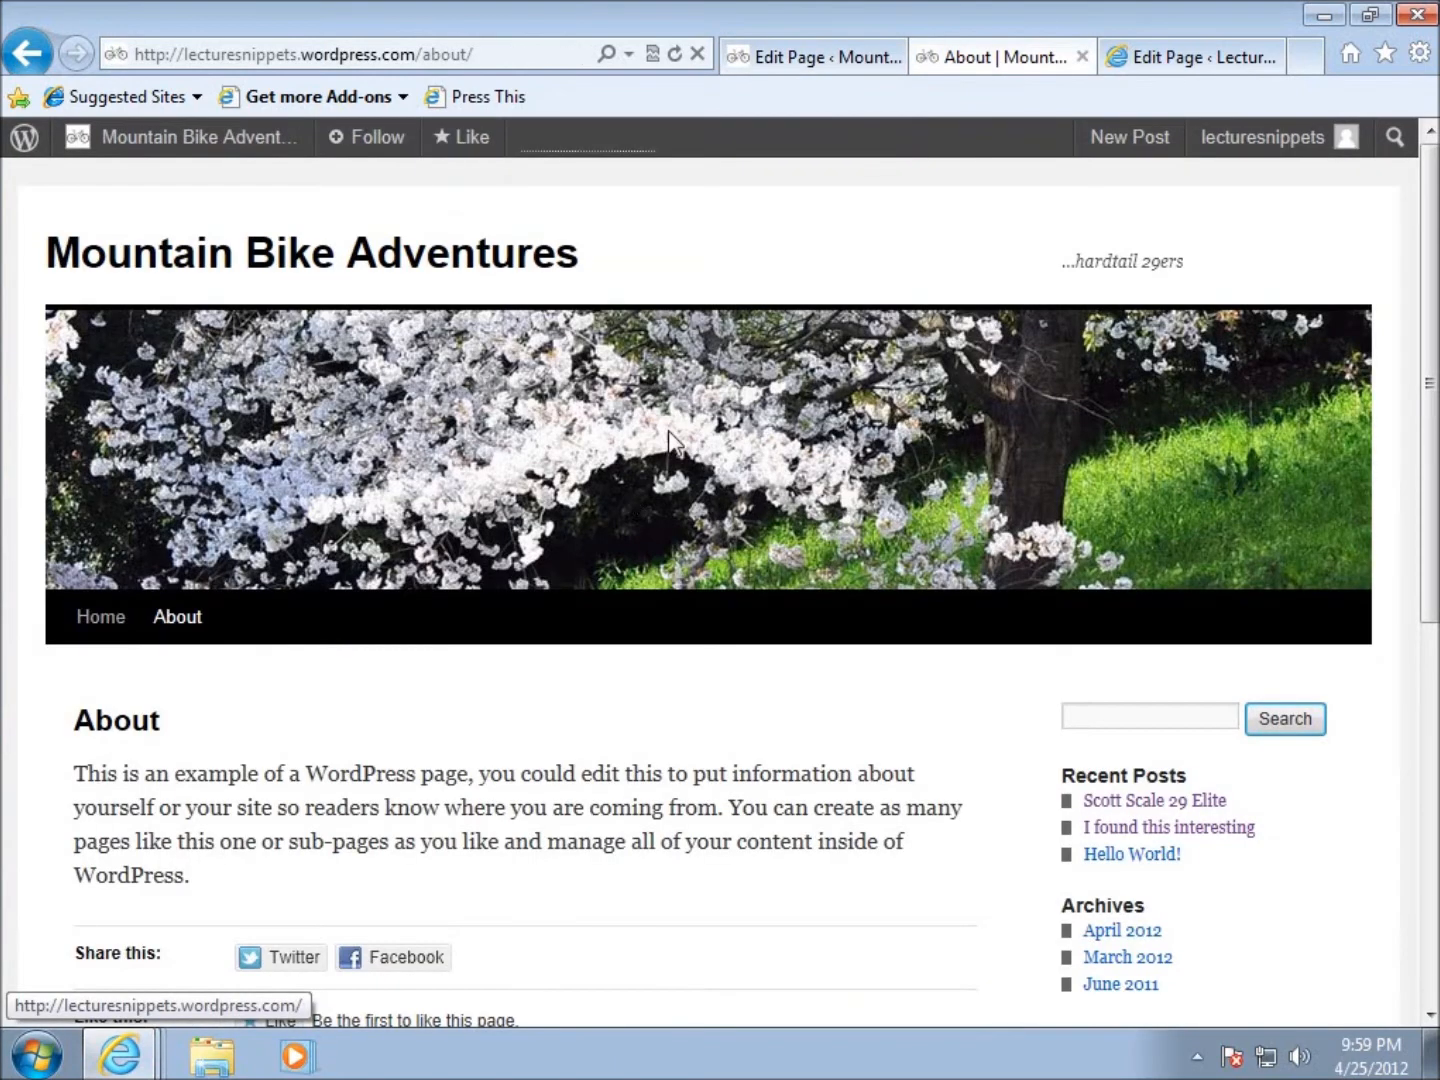
{"action": "left_click", "coordinate": [204, 258]}
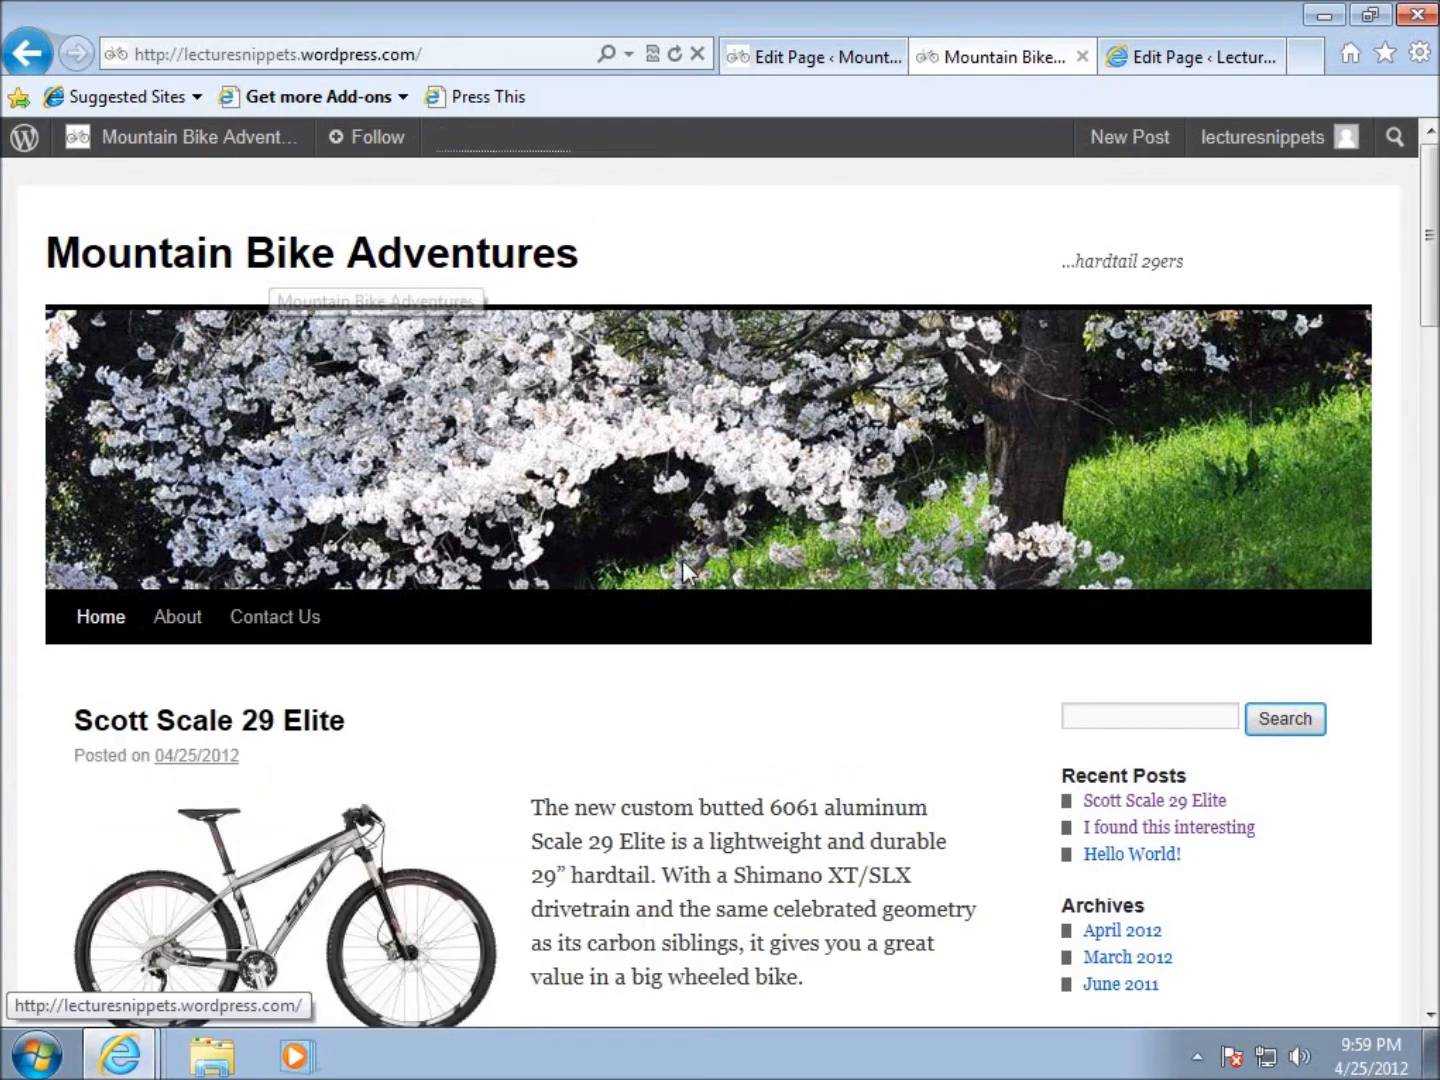
{"action": "scroll", "coordinate": [275, 290], "scroll_direction": "down", "scroll_amount": 3}
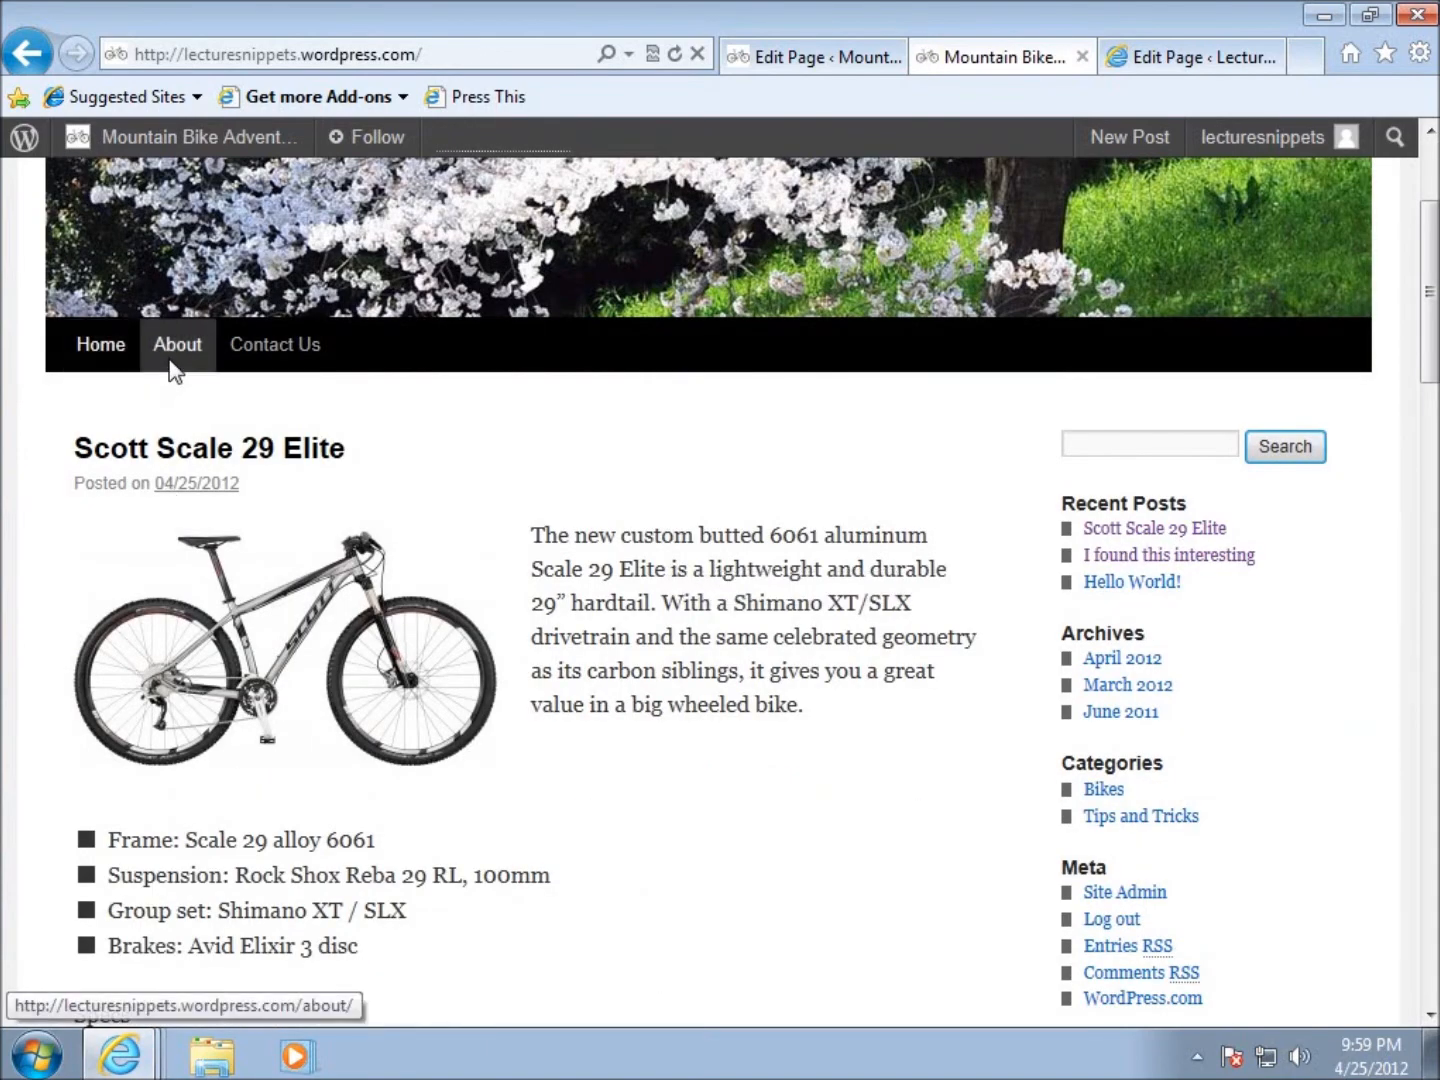
{"action": "left_click", "coordinate": [279, 357]}
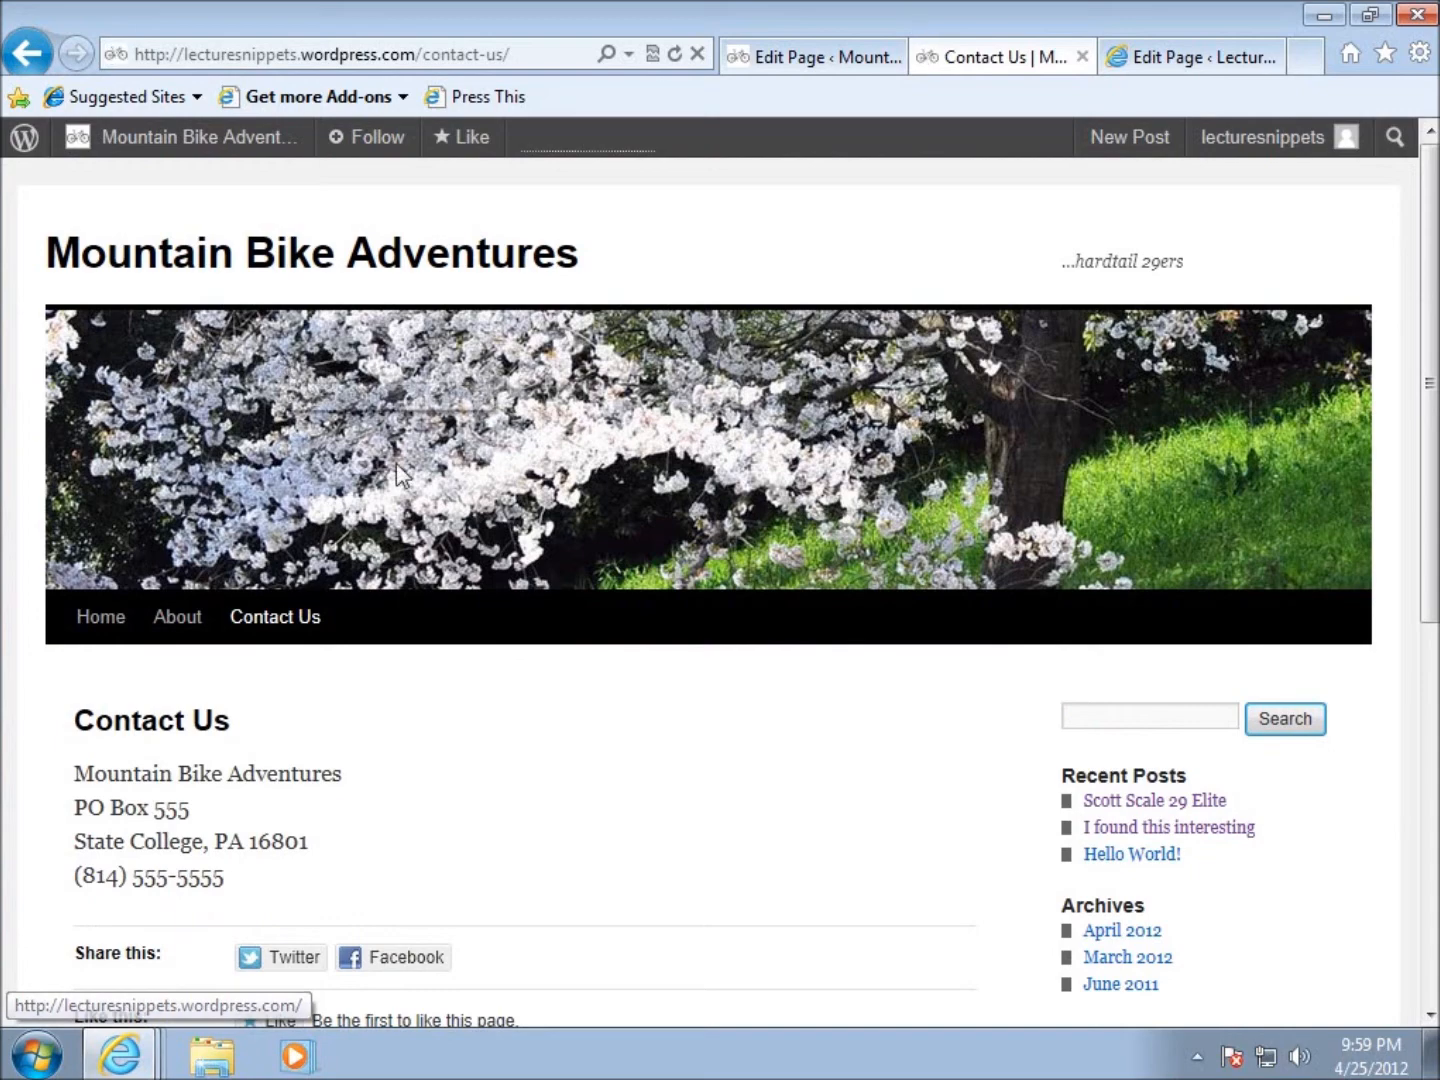
{"action": "scroll", "coordinate": [380, 500], "scroll_direction": "down", "scroll_amount": 6}
{"action": "scroll", "coordinate": [200, 365], "scroll_direction": "up", "scroll_amount": 3}
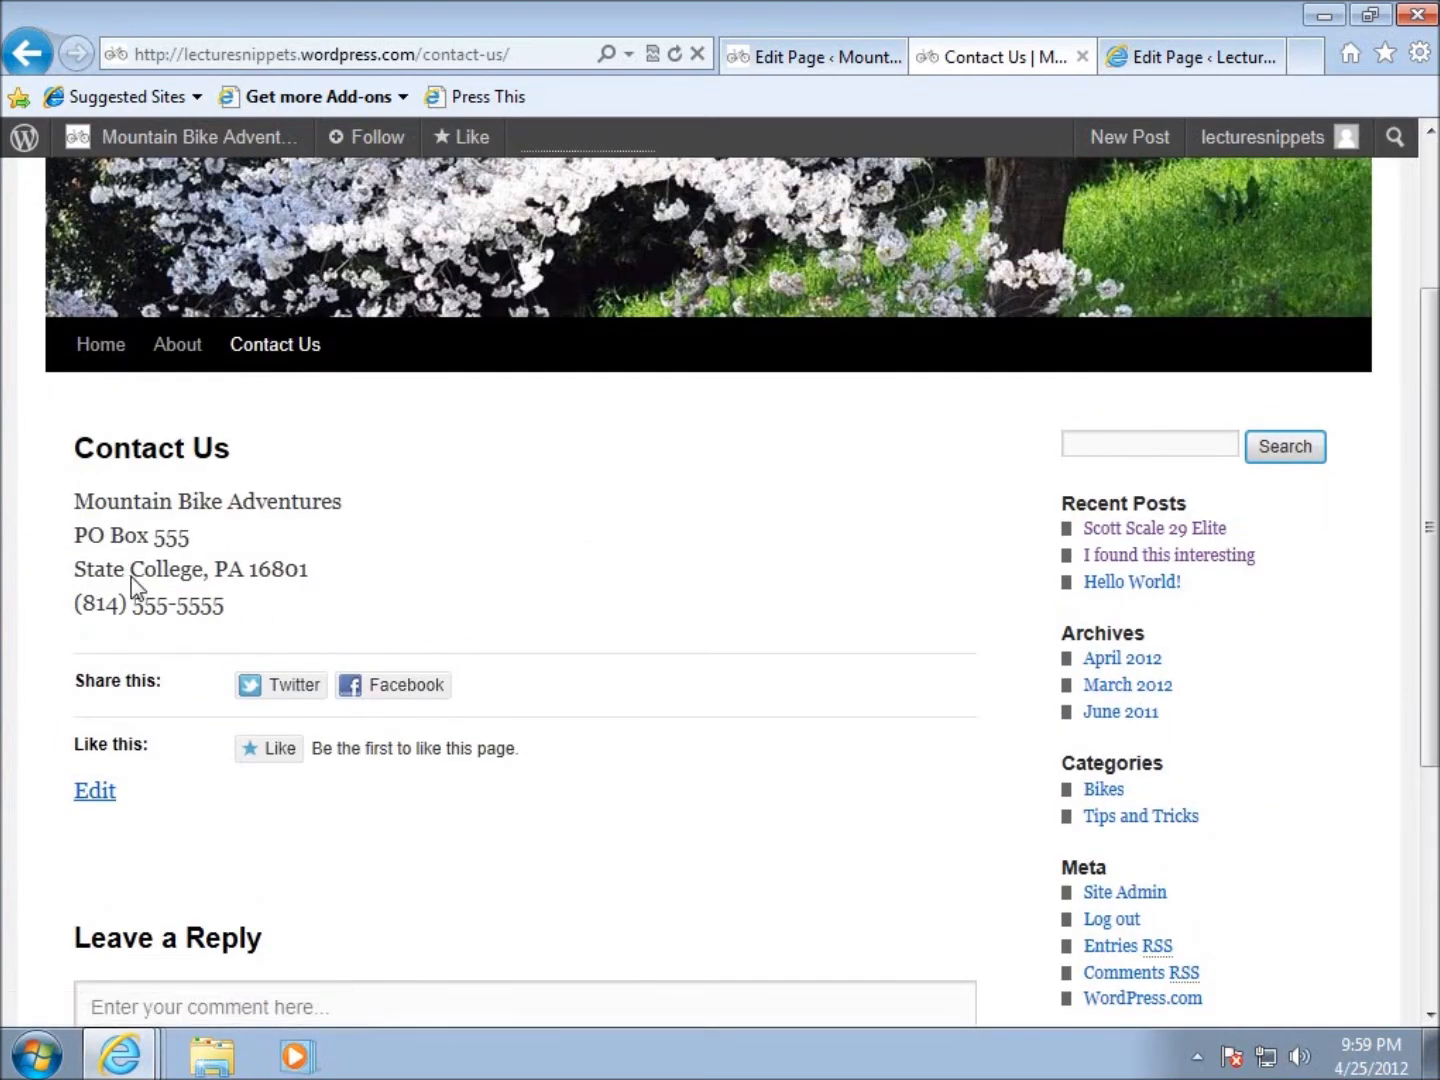
Examine the Leave a Reply section on the Contact Us page by expanding its comment box, without posting a comment
{"action": "scroll", "coordinate": [132, 580], "scroll_direction": "down", "scroll_amount": 4}
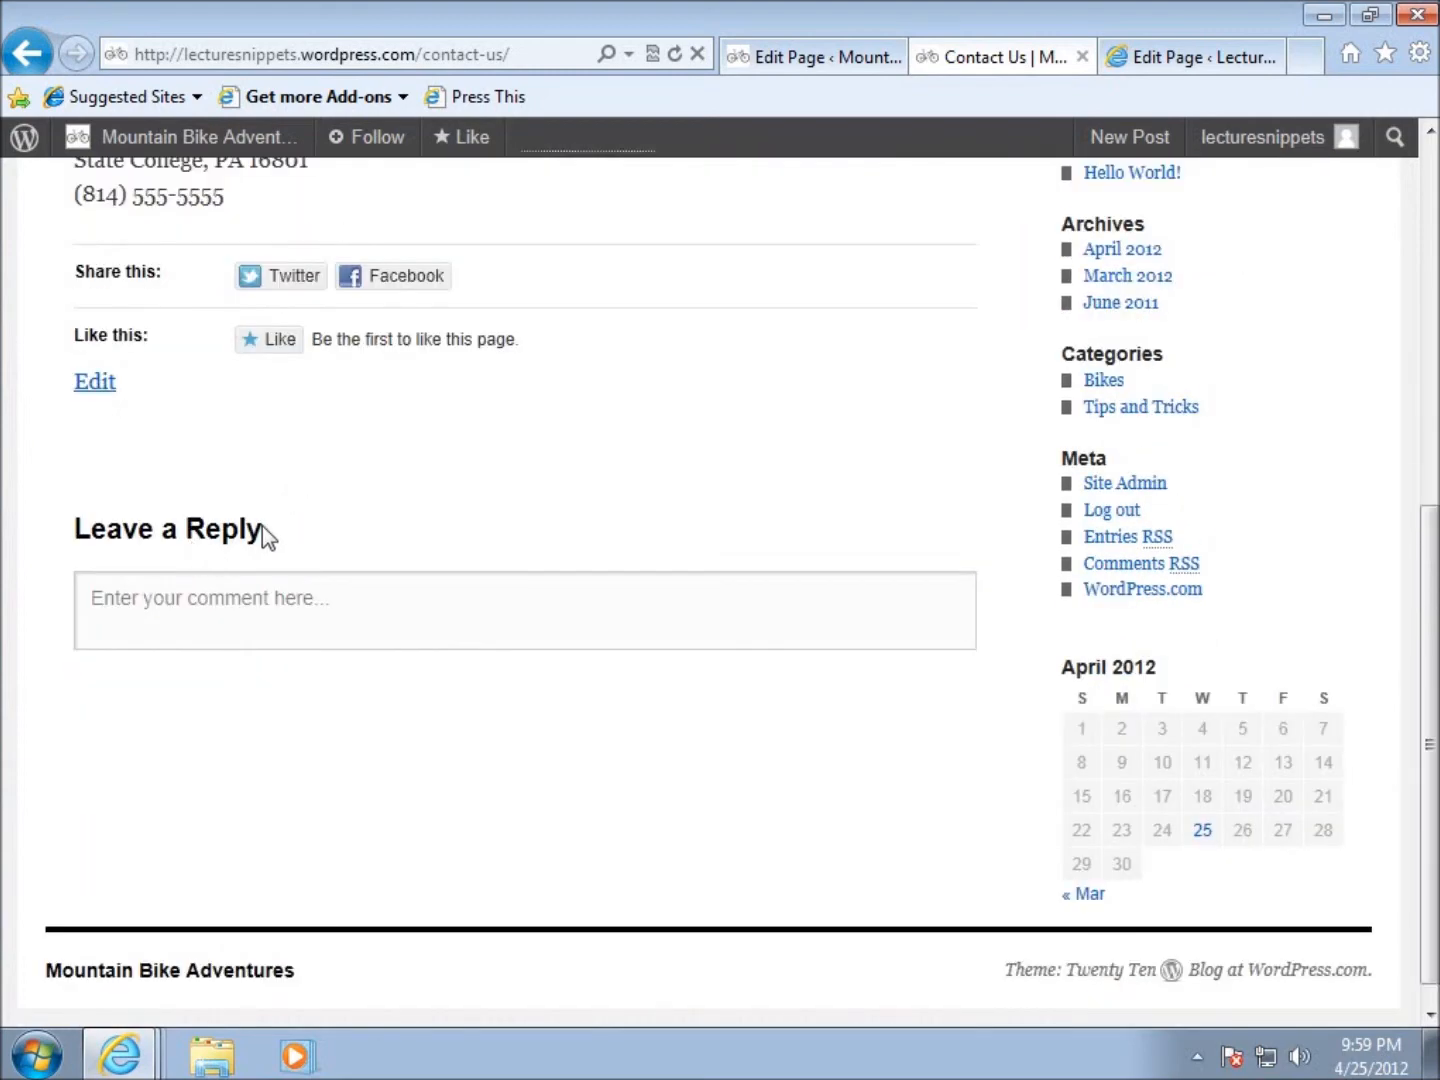
{"action": "left_click", "coordinate": [183, 604]}
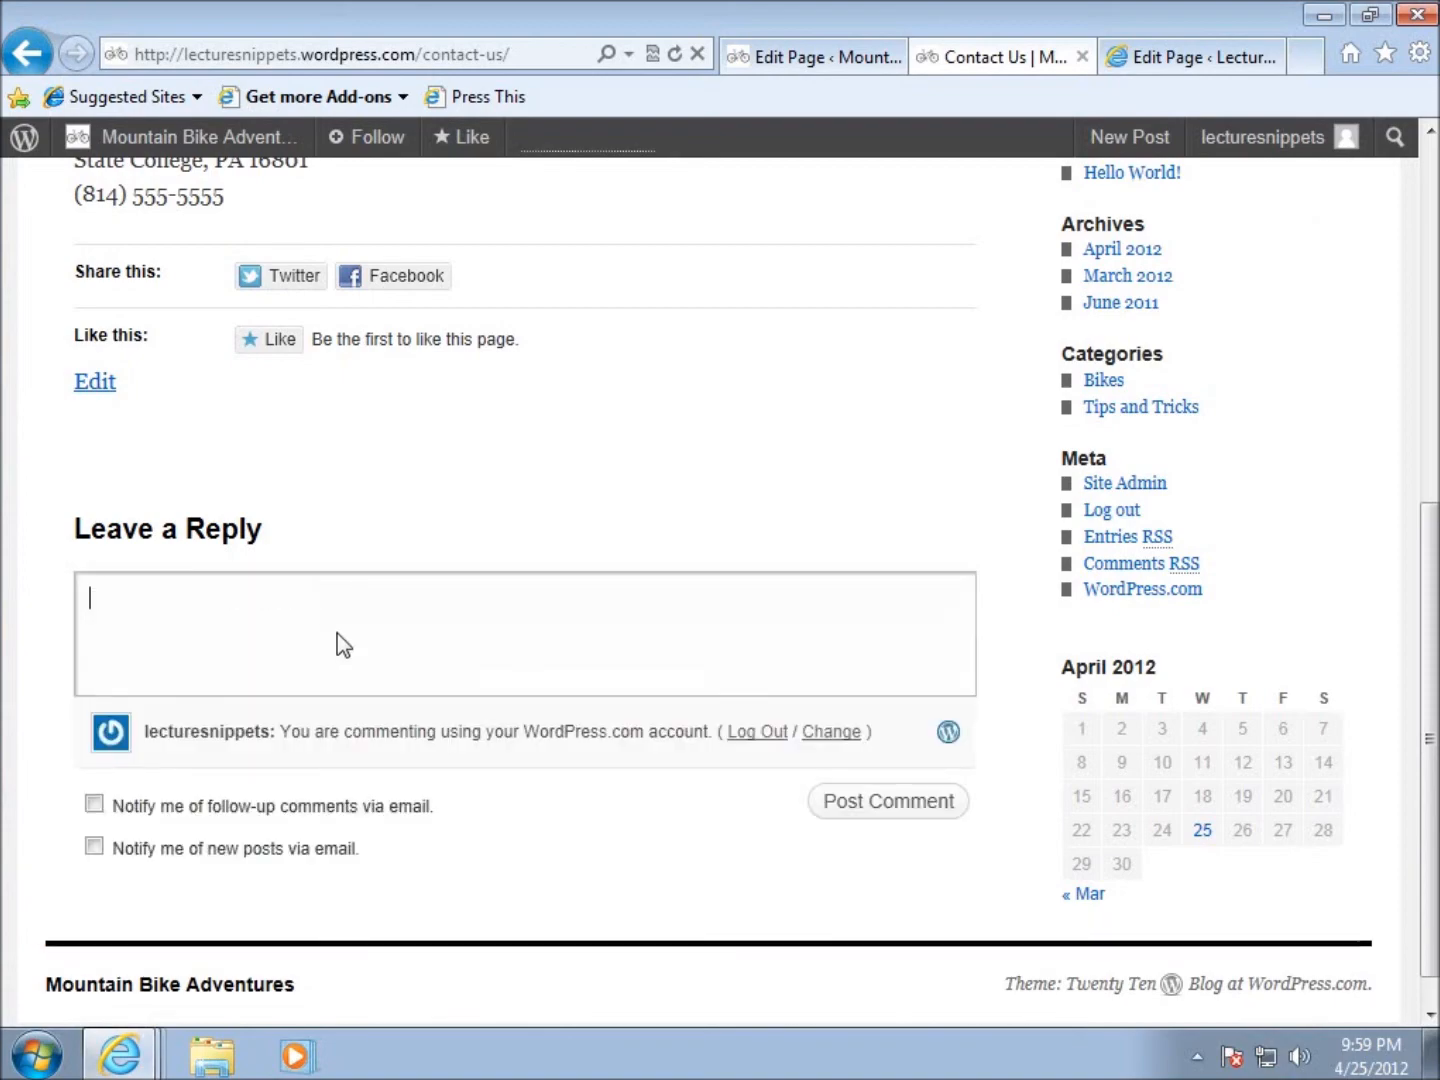
{"action": "left_click", "coordinate": [373, 498]}
{"action": "scroll", "coordinate": [373, 498], "scroll_direction": "up", "scroll_amount": 6}
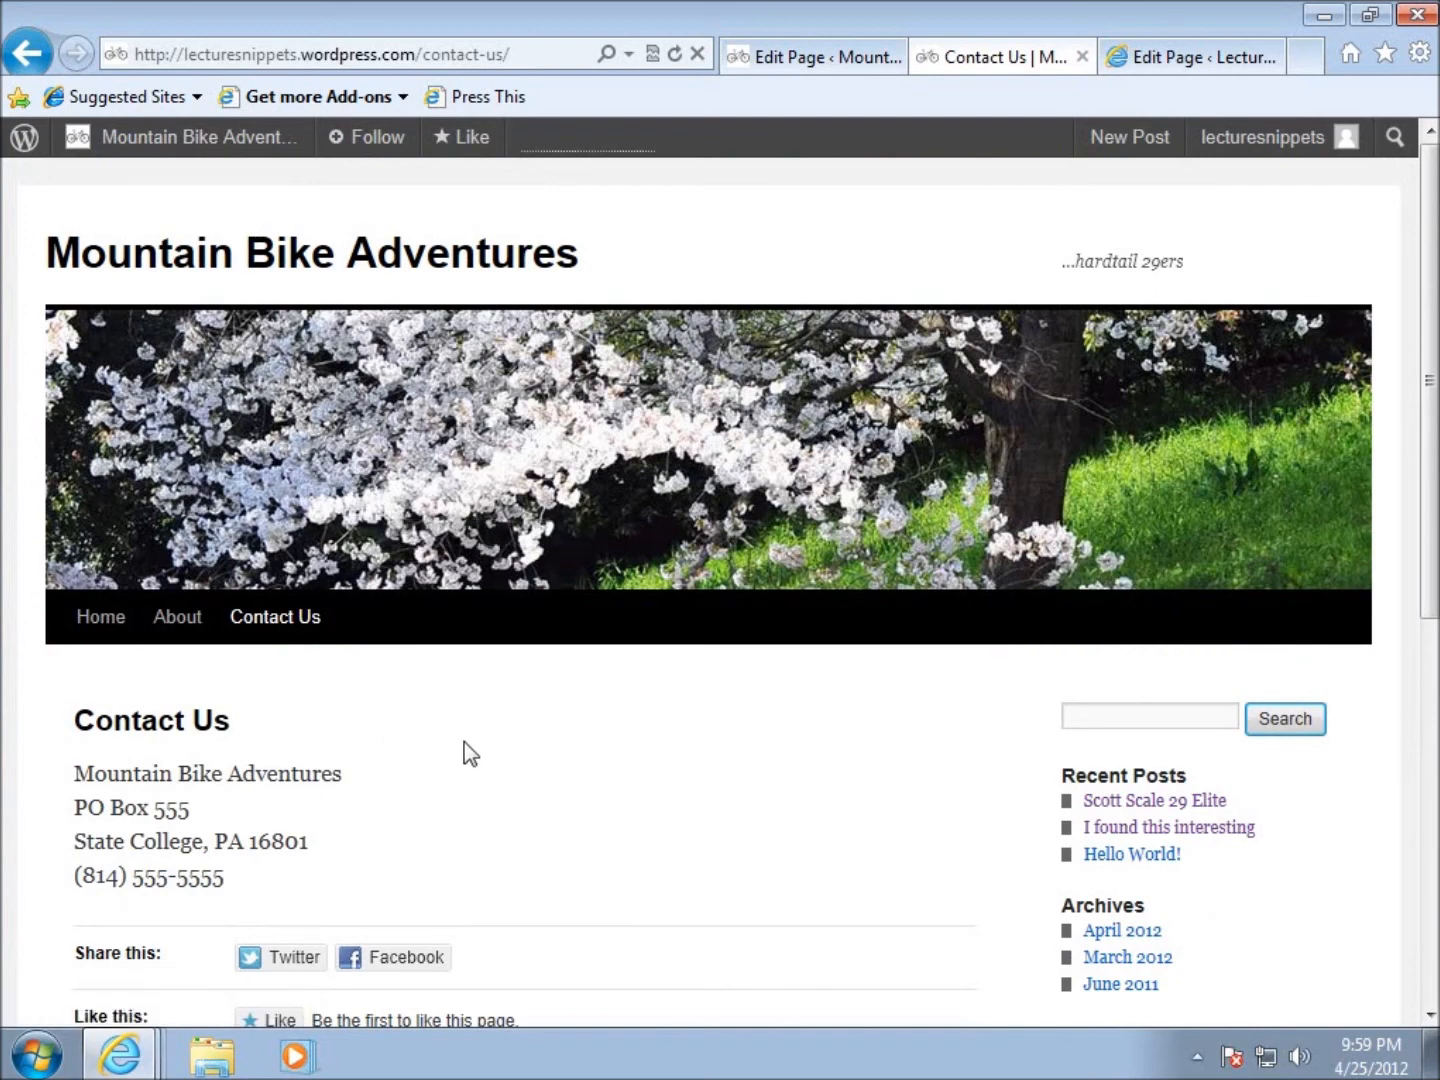
Return to the Contact Us page's editor and review the options below the content, including Likes and Shares
{"action": "left_click", "coordinate": [845, 62]}
{"action": "scroll", "coordinate": [527, 524], "scroll_direction": "down", "scroll_amount": 4}
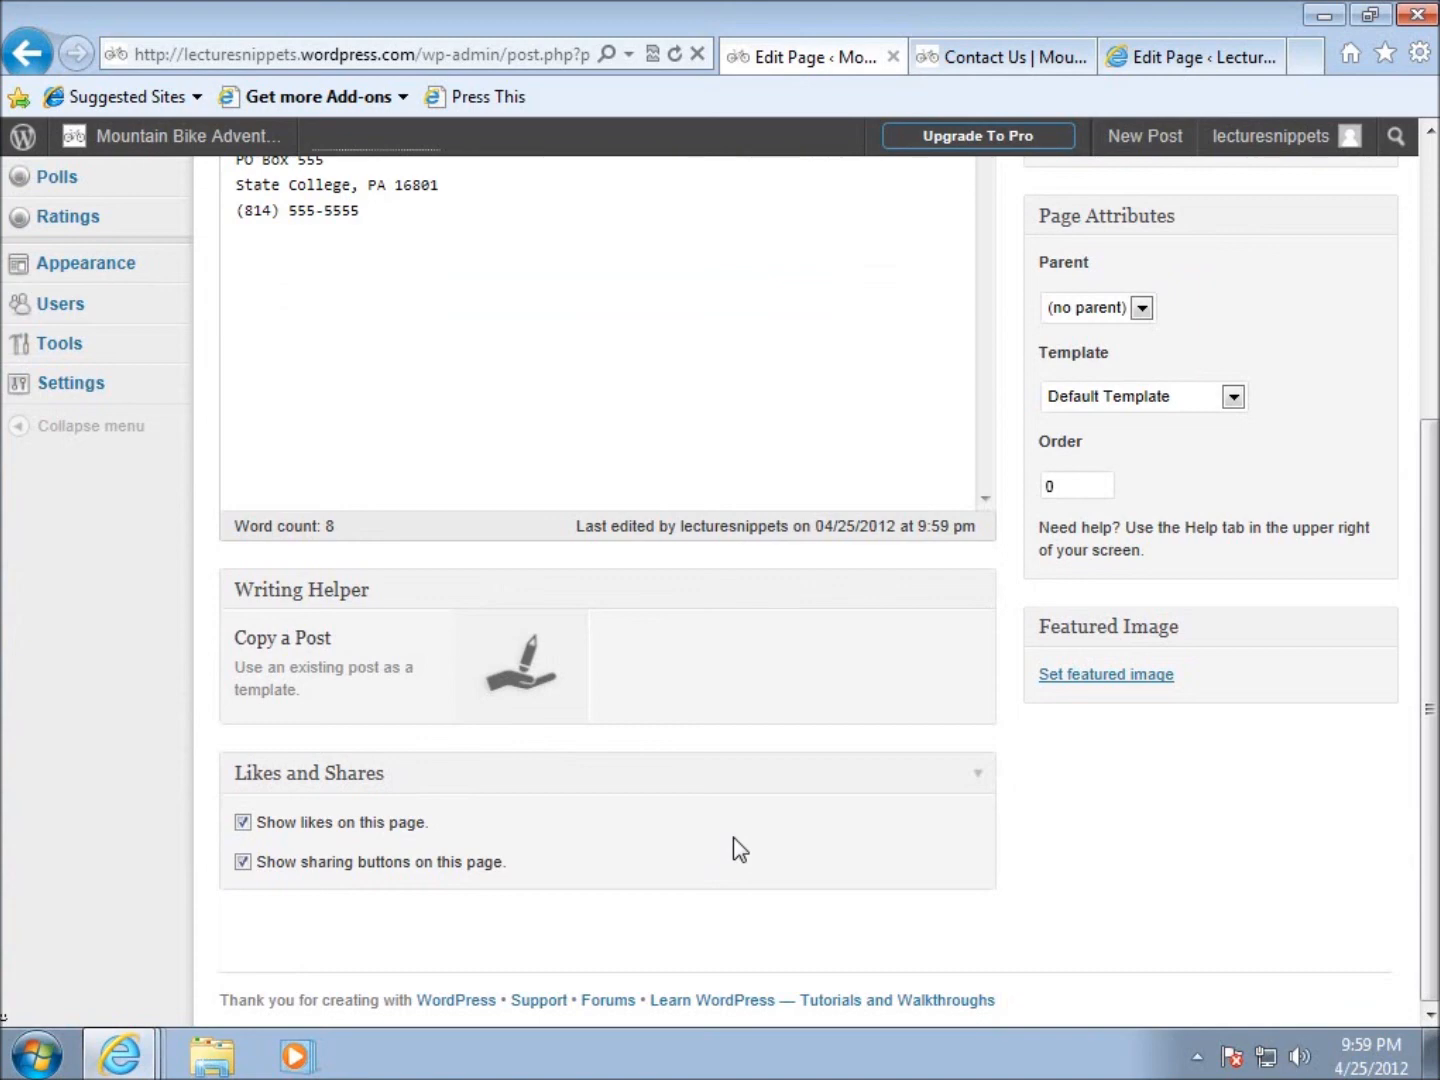
{"action": "scroll", "coordinate": [734, 838], "scroll_direction": "up", "scroll_amount": 2}
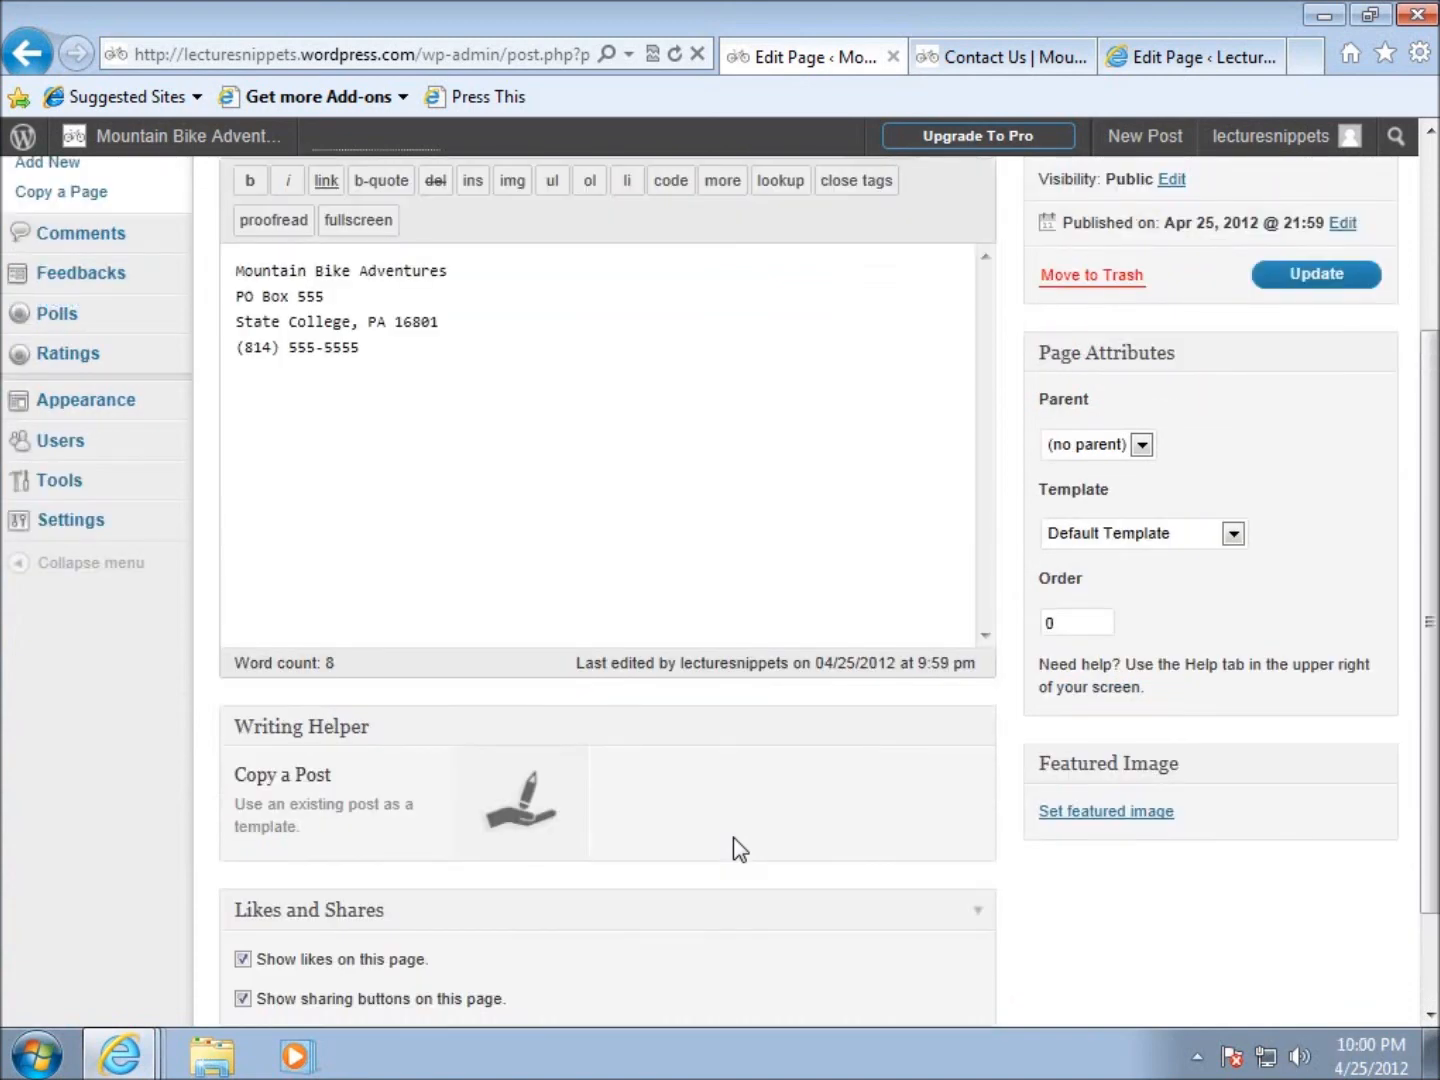
{"action": "scroll", "coordinate": [734, 837], "scroll_direction": "up", "scroll_amount": 4}
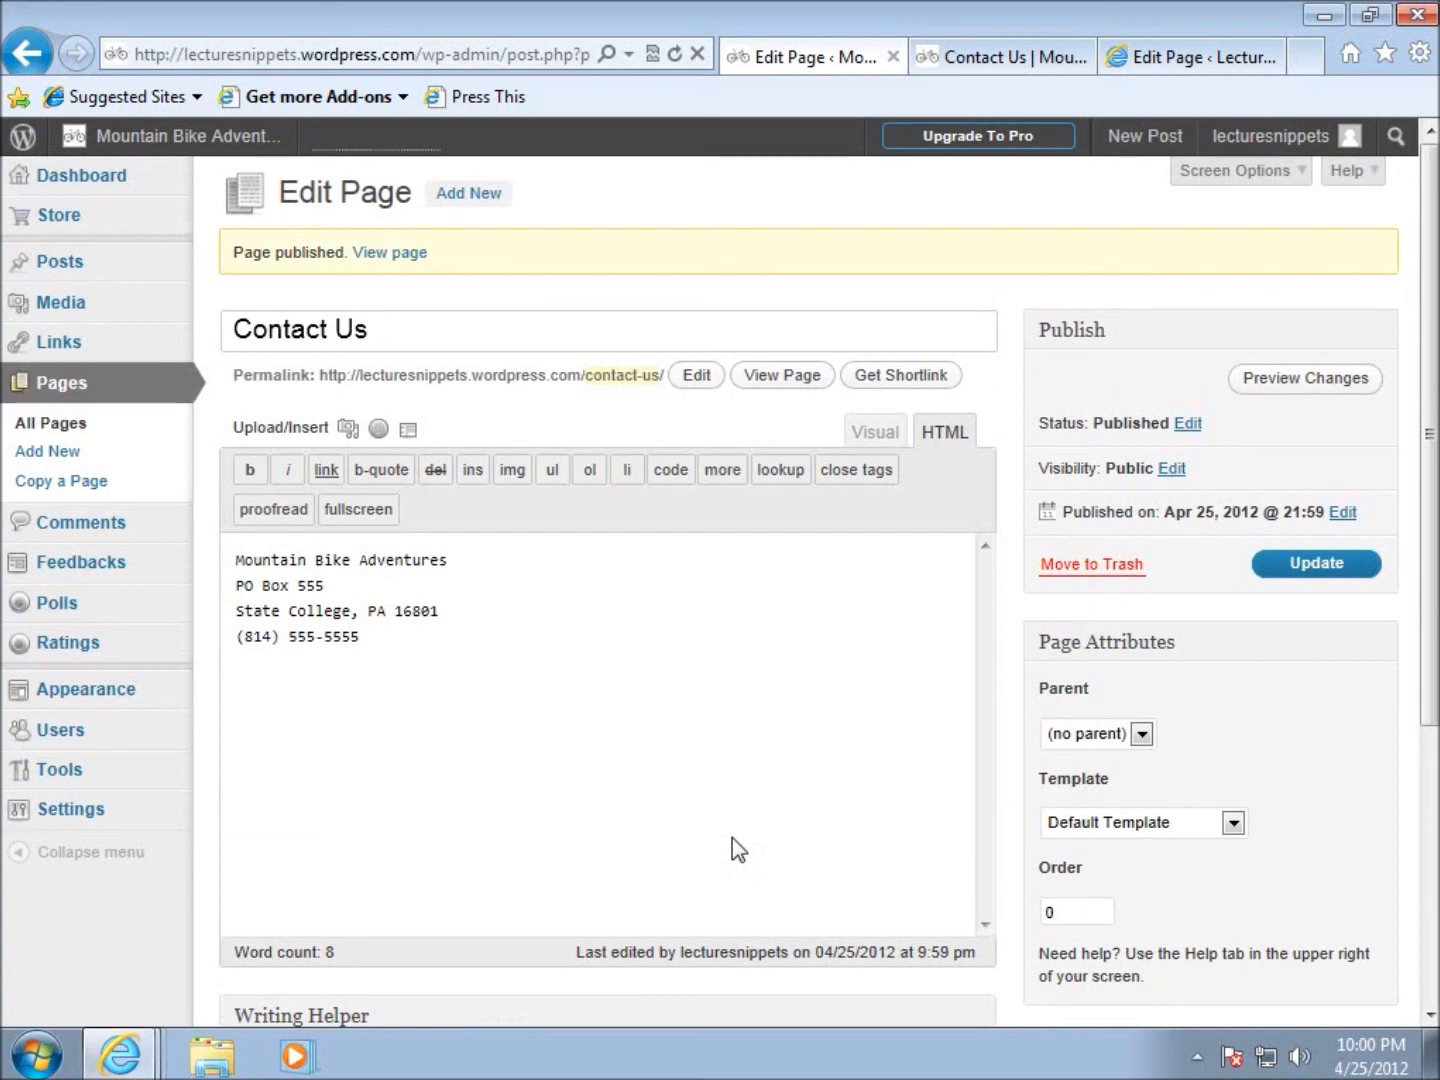